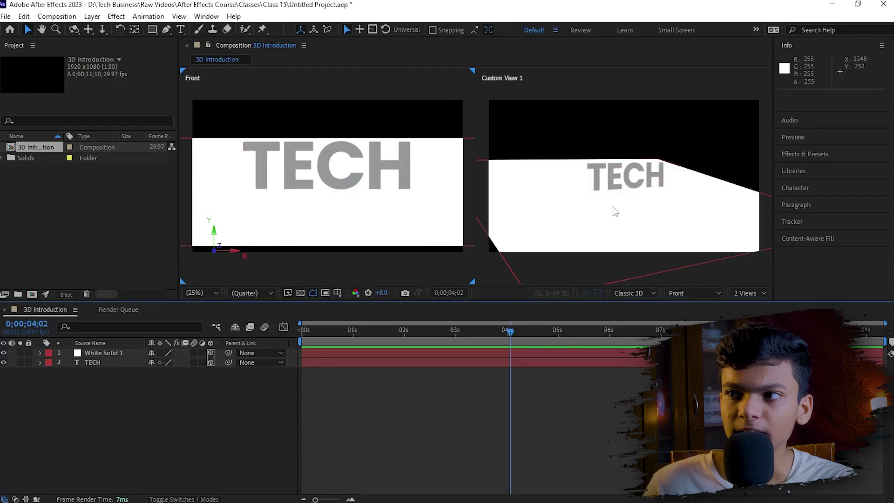
{"action": "left_click", "coordinate": [747, 293]}
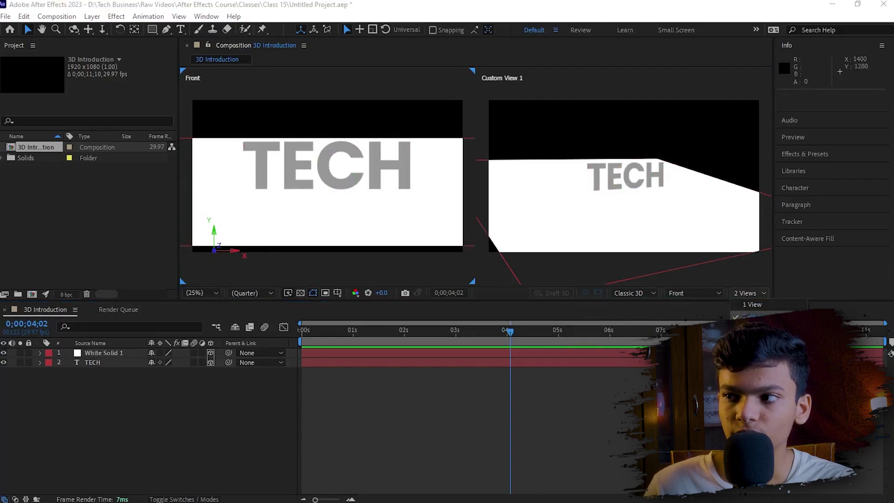
{"action": "left_click", "coordinate": [759, 291]}
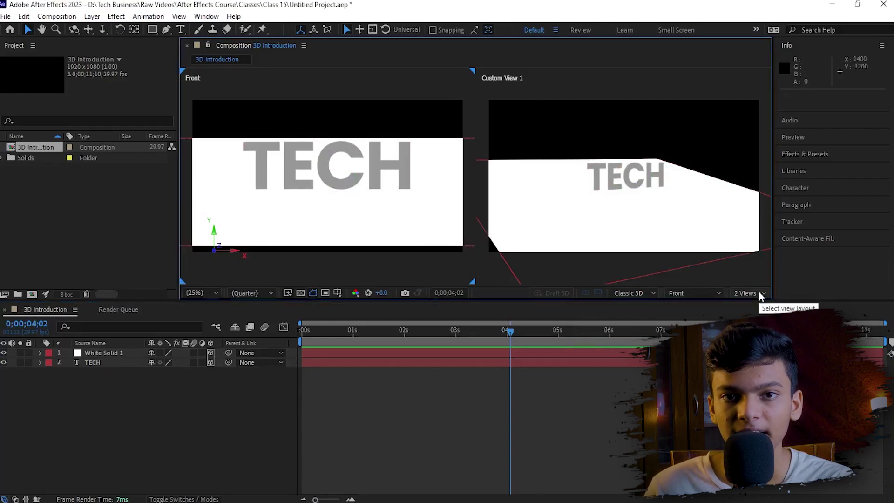
{"action": "left_click", "coordinate": [175, 428]}
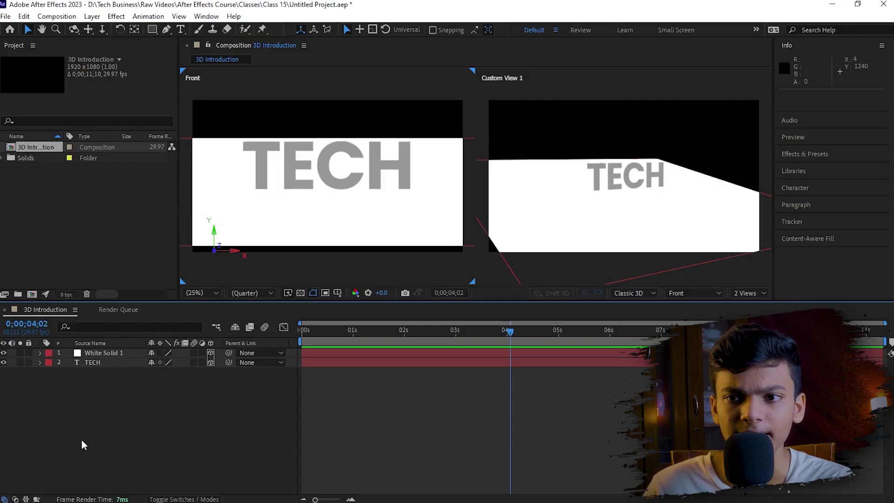
- Start a new light layer in the 3D Introduction composition
{"action": "right_click", "coordinate": [122, 415]}
{"action": "mouse_move", "coordinate": [160, 281]}
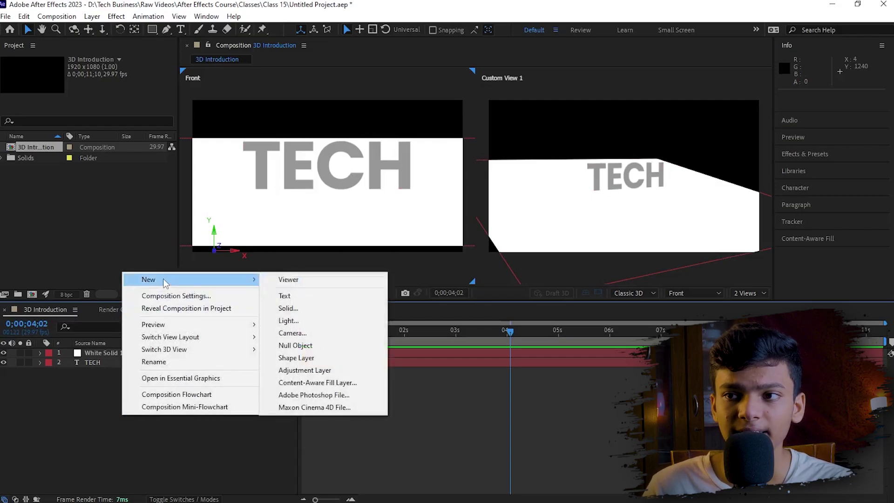
{"action": "left_click", "coordinate": [300, 324]}
{"action": "left_click_drag", "start_coordinate": [173, 150], "coordinate": [202, 149]}
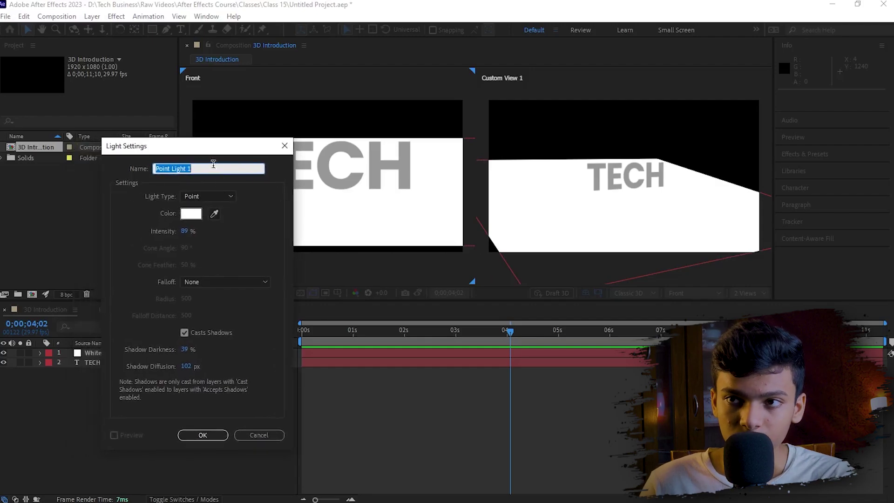
{"action": "left_click", "coordinate": [222, 196]}
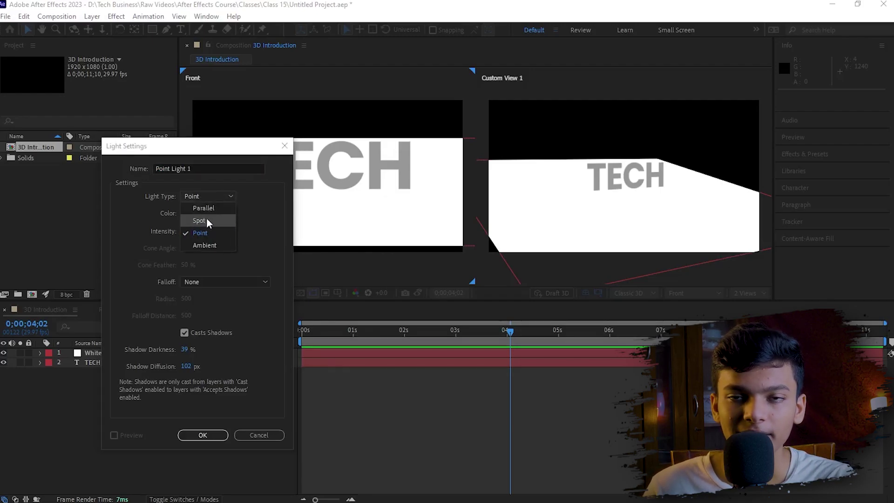
{"action": "left_click", "coordinate": [204, 209]}
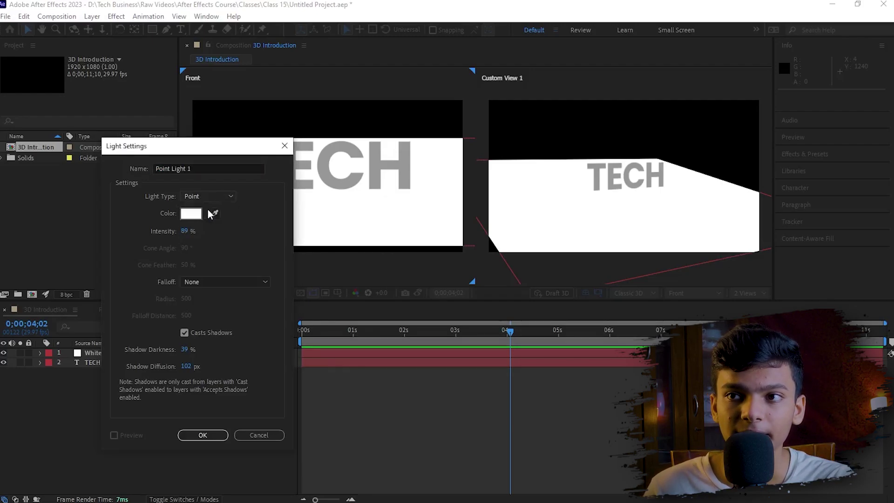
{"action": "left_click", "coordinate": [215, 195]}
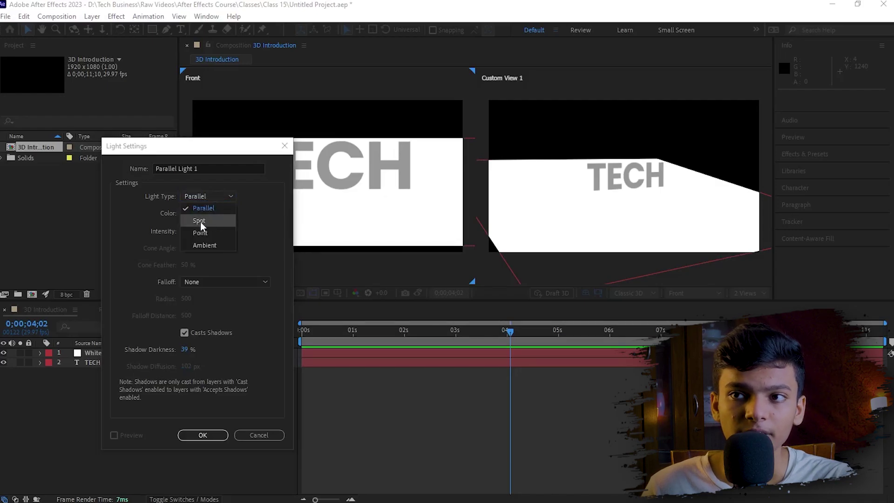
{"action": "left_click", "coordinate": [203, 233]}
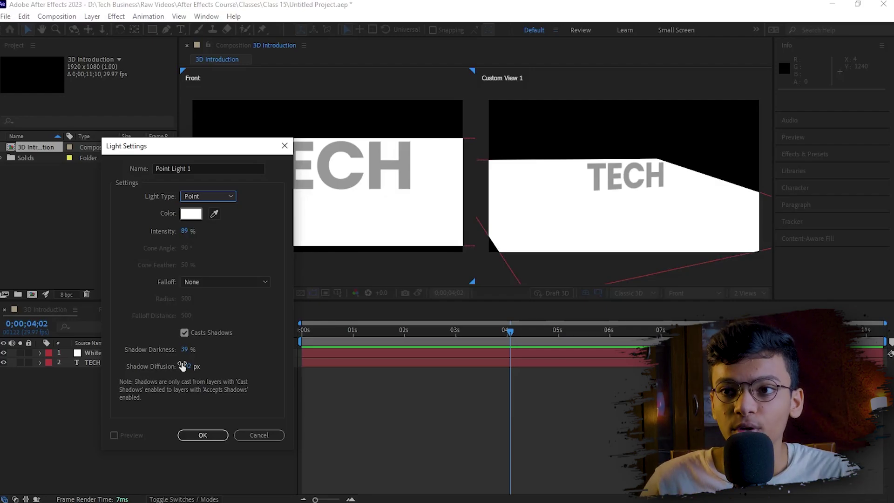
- Set the new light's type to Parallel, name it "Parallel Light" and create it
{"action": "left_click", "coordinate": [210, 197]}
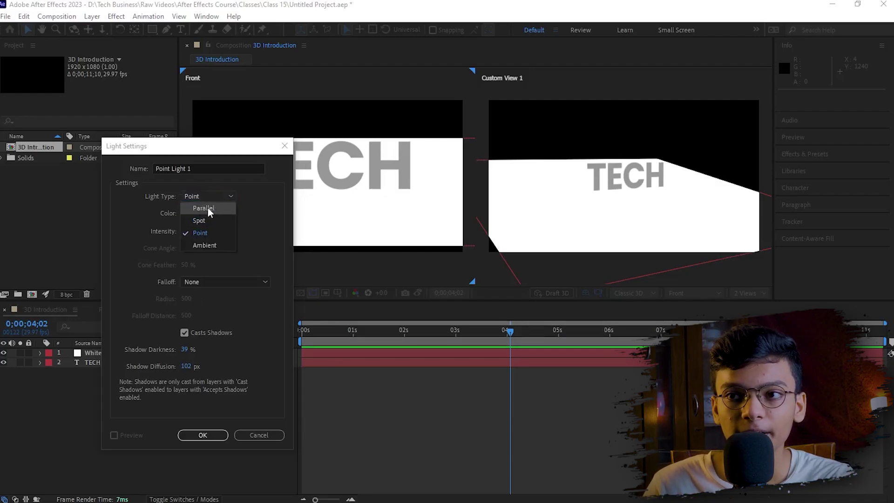
{"action": "left_click", "coordinate": [208, 208]}
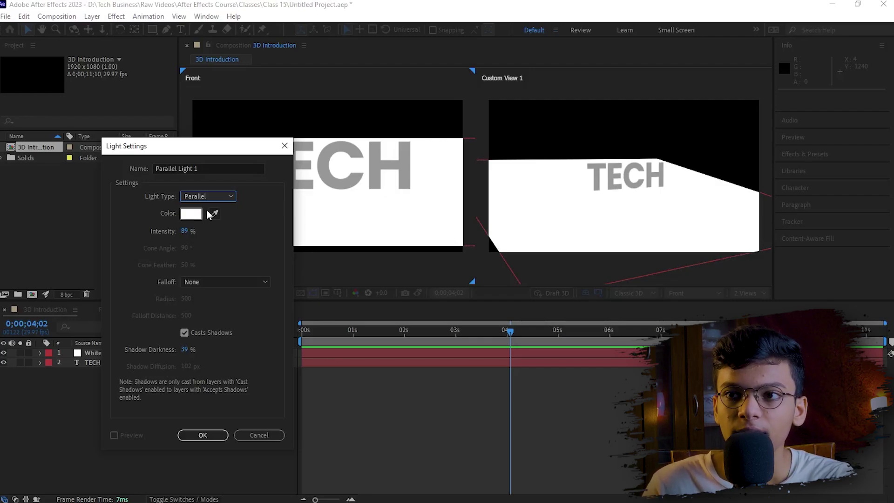
{"action": "left_click", "coordinate": [200, 168]}
{"action": "key", "text": "BackSpace"}
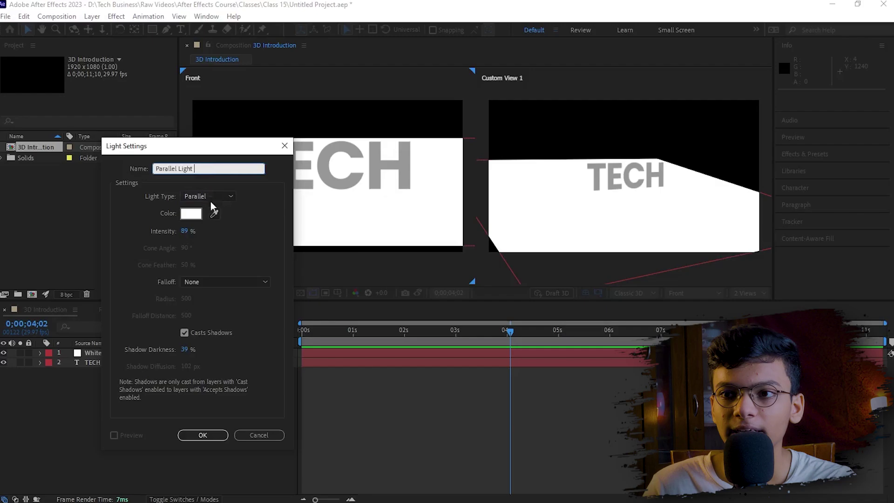
{"action": "left_click", "coordinate": [201, 435]}
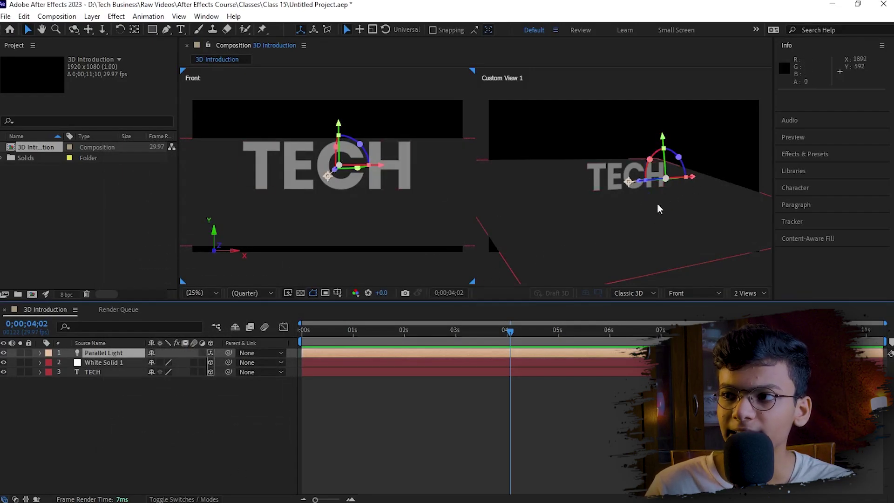
- Change the Custom View 1 viewport to the Left view and the Front viewport to Custom View 1
{"action": "left_click", "coordinate": [621, 244]}
{"action": "left_click", "coordinate": [700, 295]}
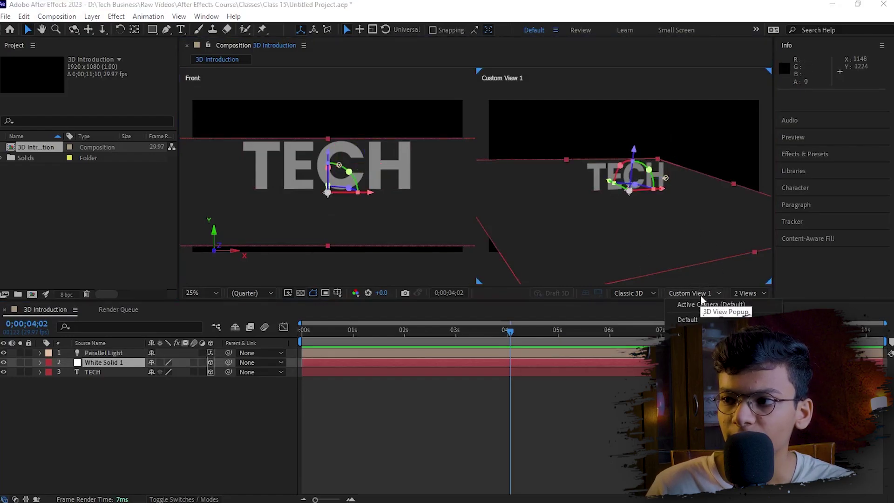
{"action": "left_click", "coordinate": [721, 349]}
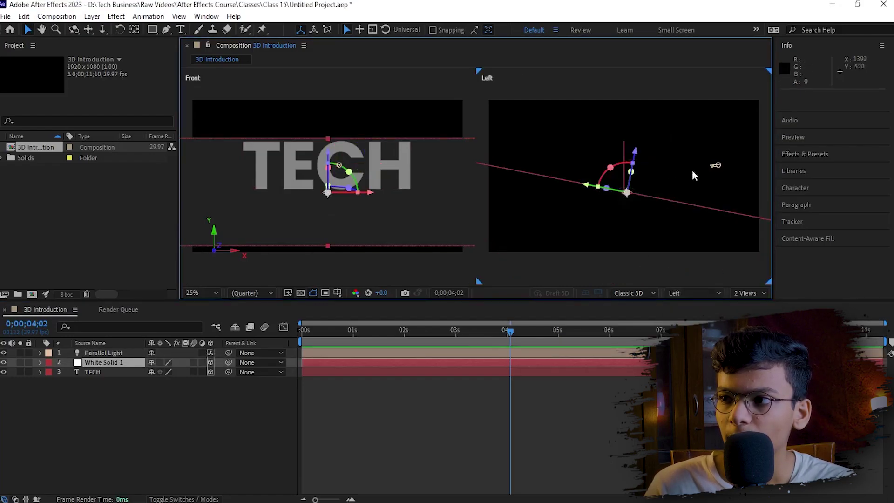
{"action": "left_click", "coordinate": [719, 166]}
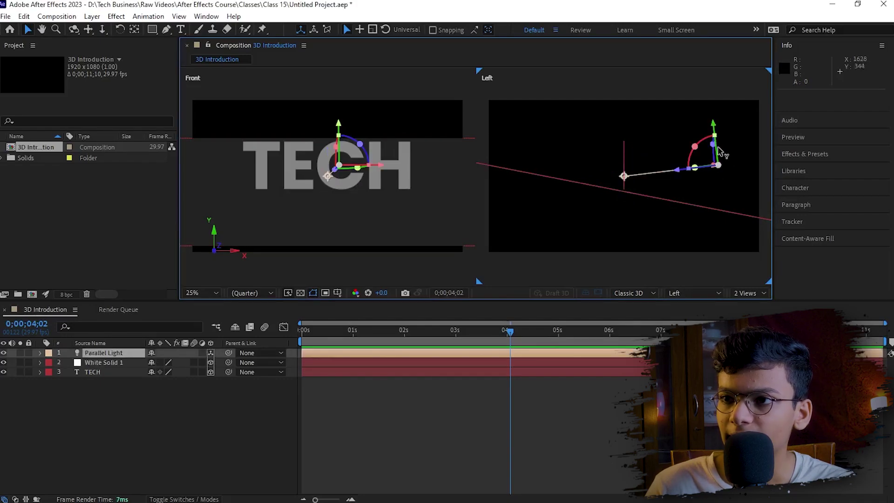
{"action": "left_click", "coordinate": [336, 233]}
{"action": "left_click", "coordinate": [352, 282]}
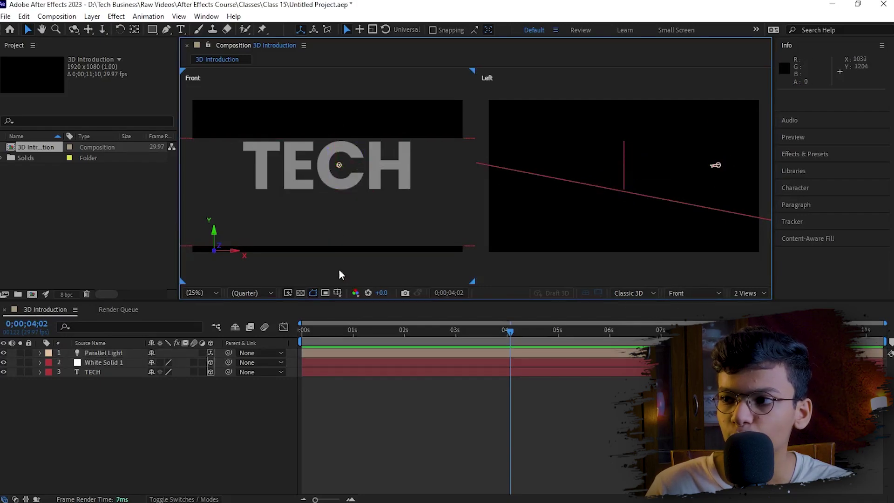
{"action": "left_click", "coordinate": [688, 294]}
{"action": "left_click", "coordinate": [689, 396]}
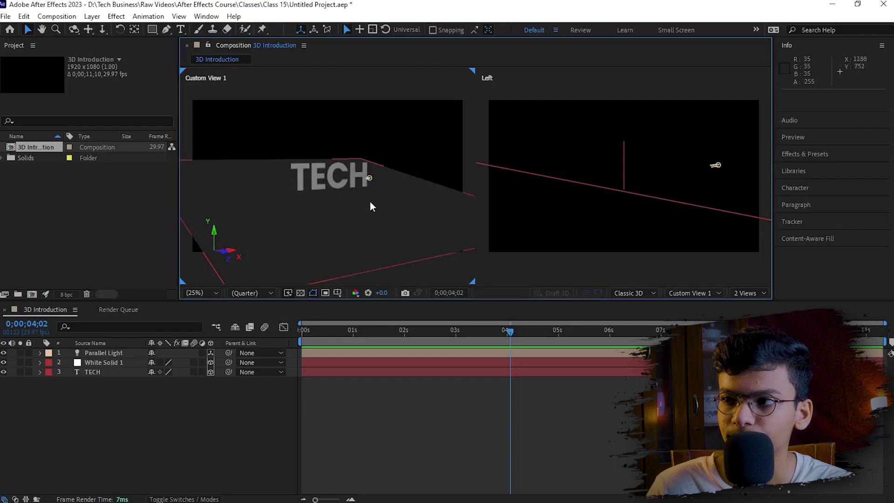
- Move the parallel light in the Left view to about 1039.8, 343.7, -781.2 and raise its intensity to 181%
{"action": "left_click", "coordinate": [720, 168]}
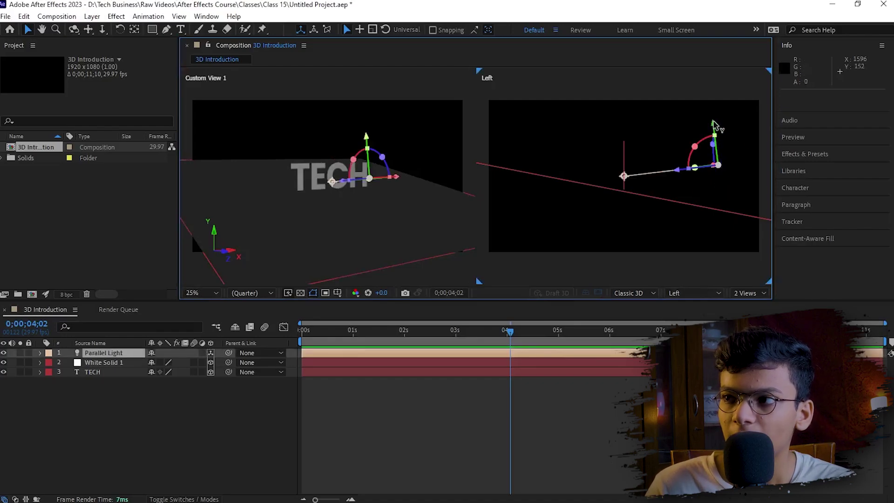
{"action": "left_click_drag", "start_coordinate": [716, 165], "coordinate": [734, 149]}
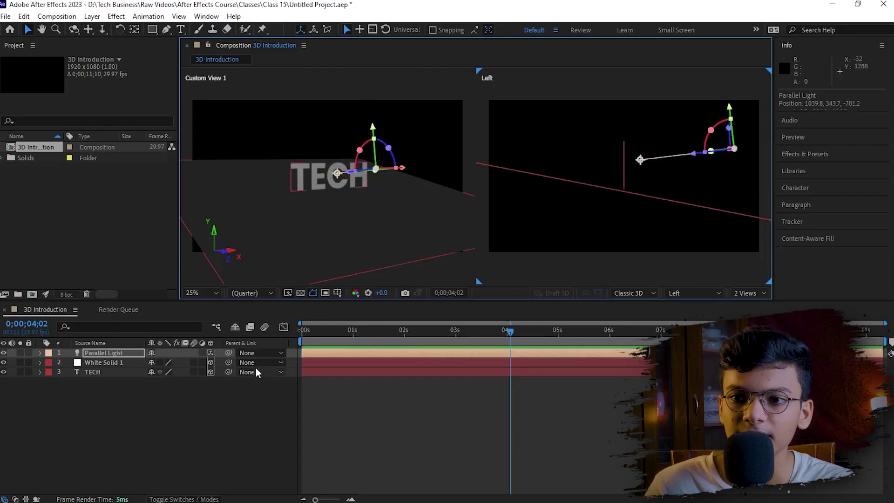
{"action": "double_click", "coordinate": [123, 355]}
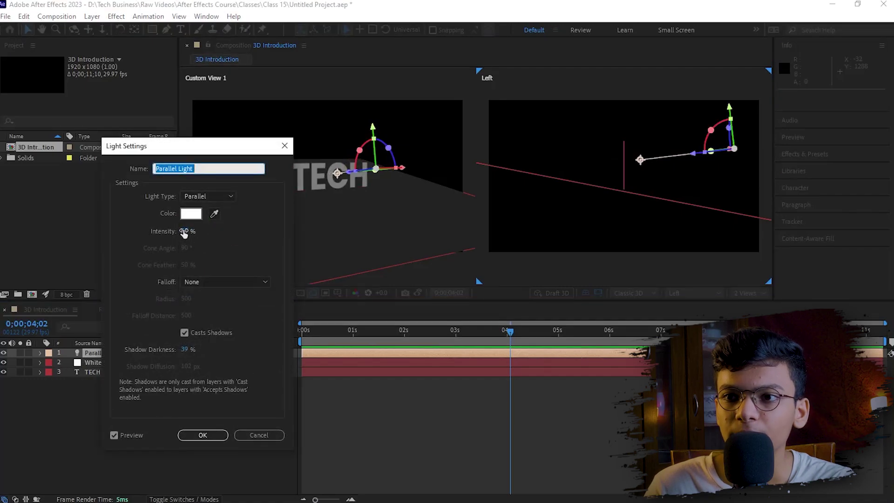
{"action": "left_click_drag", "start_coordinate": [185, 231], "coordinate": [239, 231]}
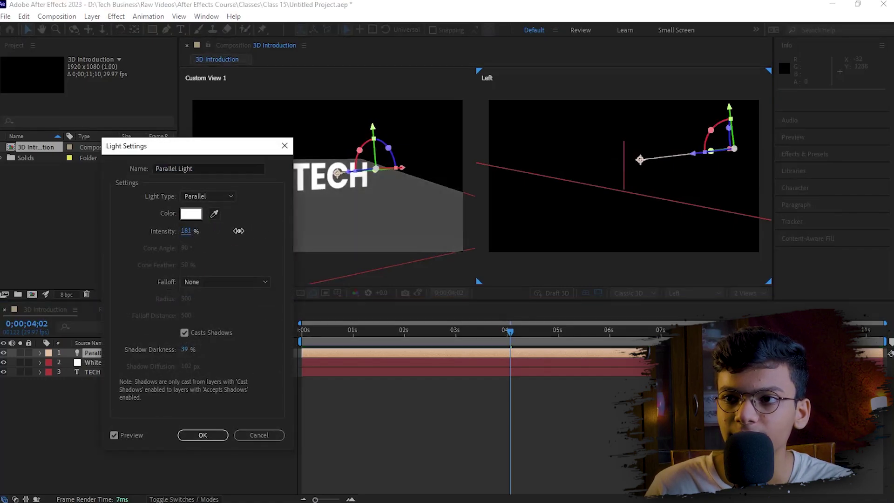
{"action": "left_click", "coordinate": [212, 438]}
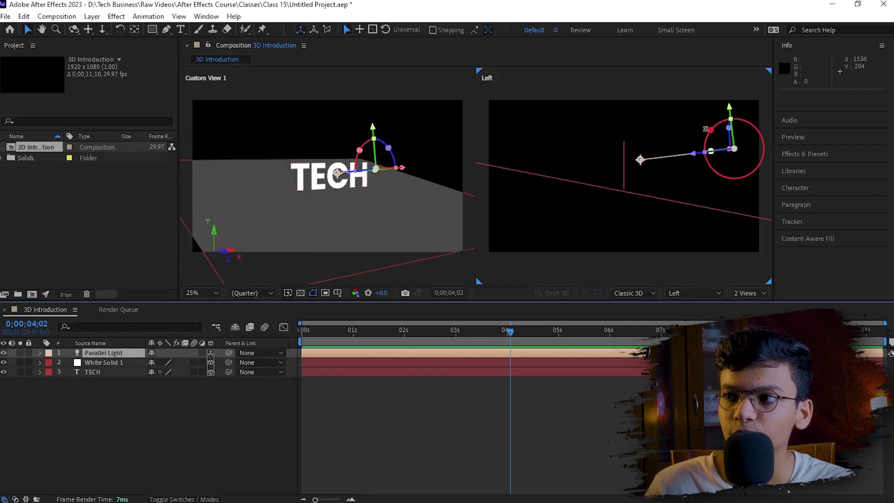
- Reposition the parallel light at about 1040, 365.4, -778.8 and adjust its point of interest to X 987
{"action": "left_click_drag", "start_coordinate": [734, 148], "coordinate": [734, 117]}
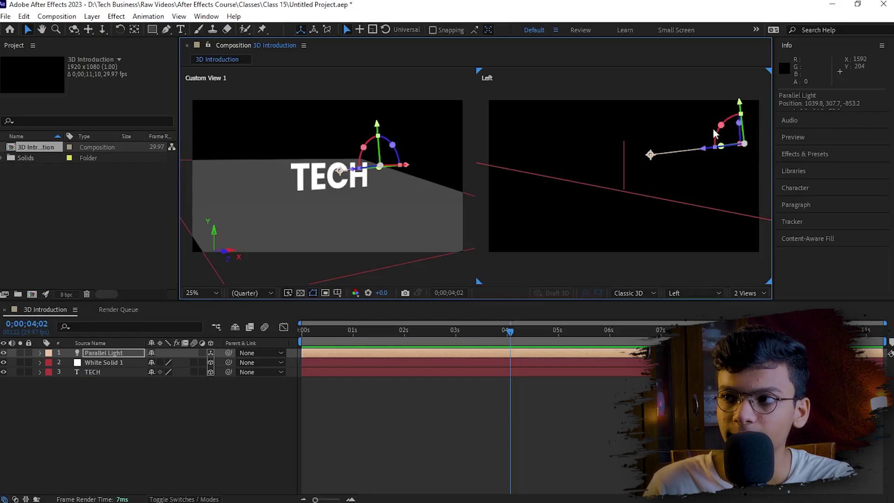
{"action": "left_click_drag", "start_coordinate": [721, 138], "coordinate": [735, 121]}
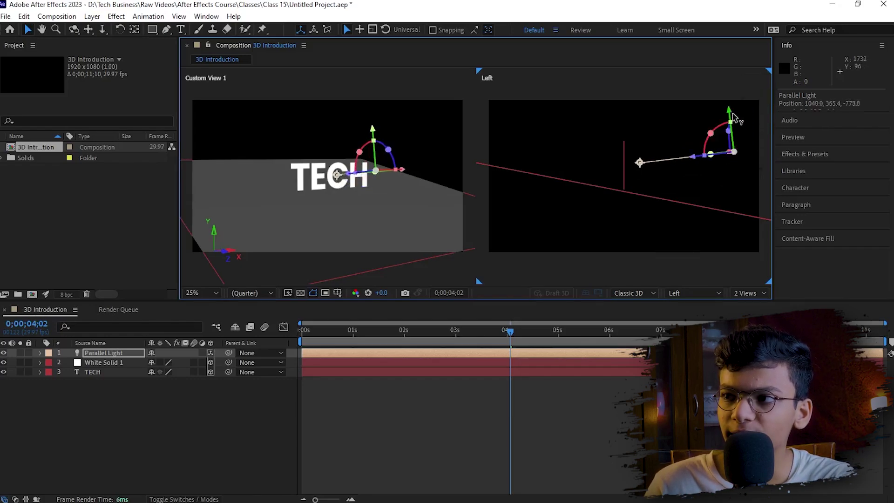
{"action": "left_click", "coordinate": [41, 352]}
{"action": "left_click", "coordinate": [50, 363]}
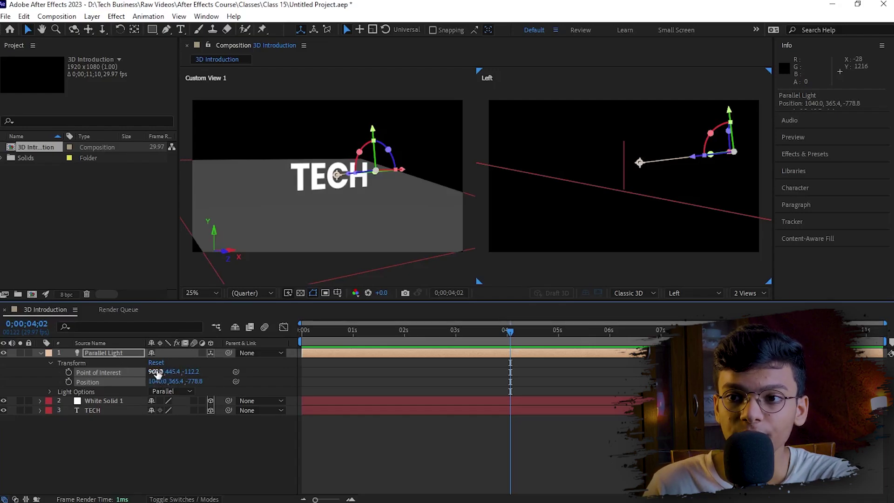
{"action": "left_click_drag", "start_coordinate": [158, 371], "coordinate": [682, 363]}
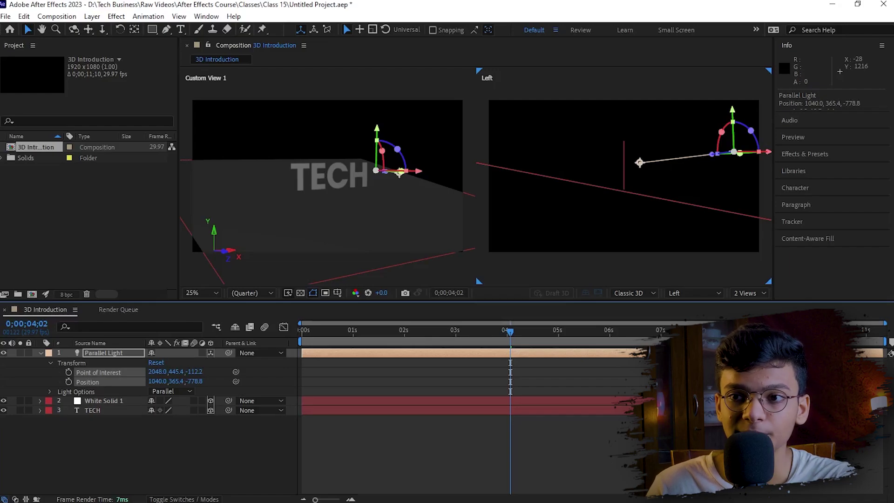
{"action": "left_click_drag", "start_coordinate": [670, 368], "coordinate": [131, 384]}
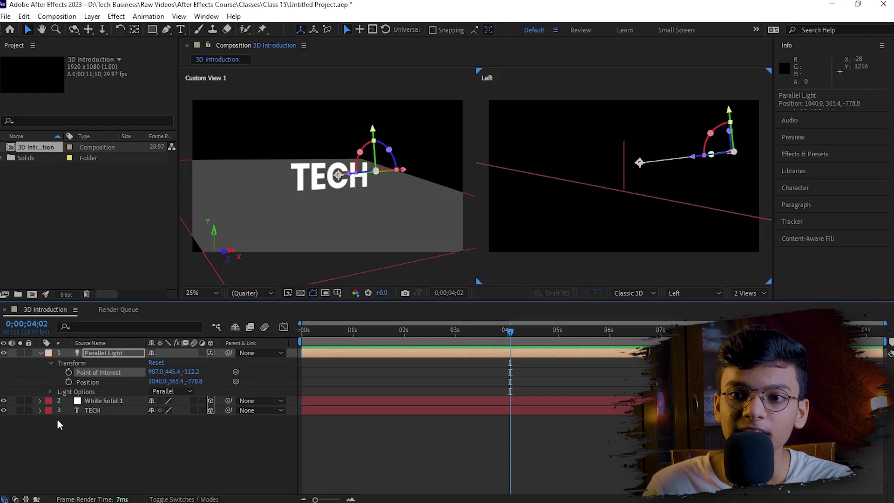
- Turn on Casts Shadows in the TECH text layer's material options
{"action": "left_click", "coordinate": [95, 410]}
{"action": "left_click", "coordinate": [37, 410]}
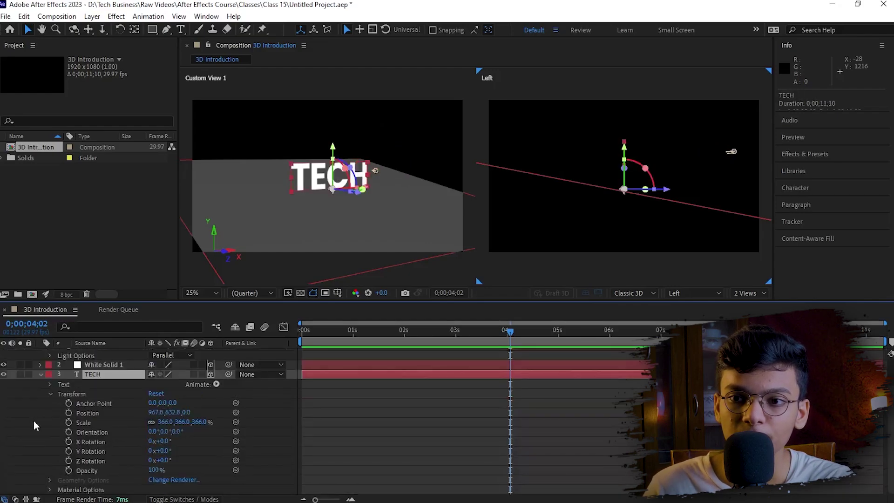
{"action": "left_click", "coordinate": [50, 489]}
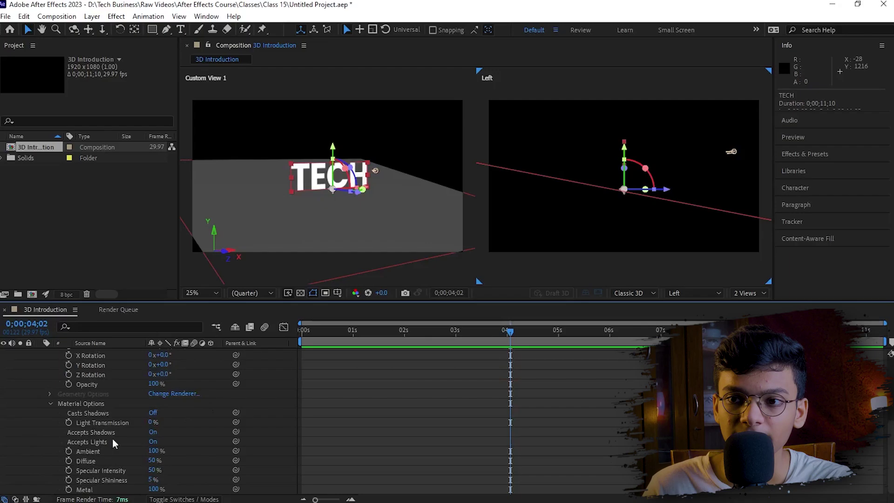
{"action": "left_click", "coordinate": [154, 414]}
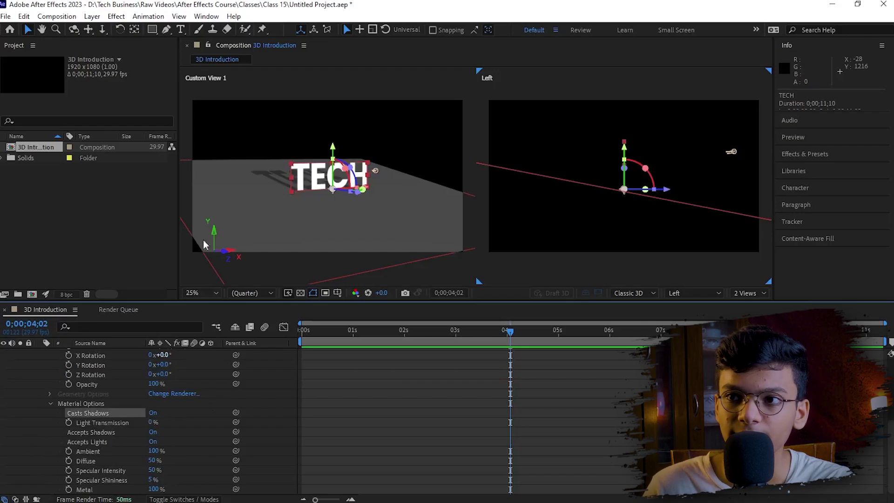
{"action": "left_click", "coordinate": [49, 403]}
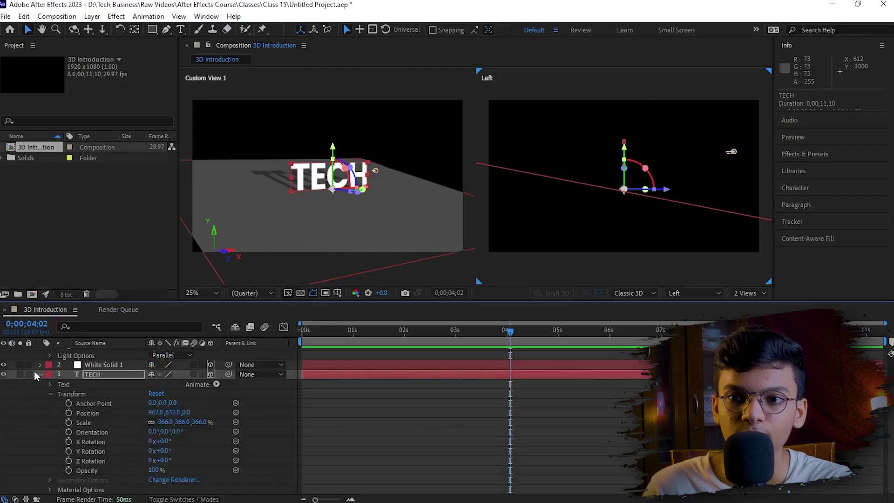
{"action": "left_click", "coordinate": [41, 375]}
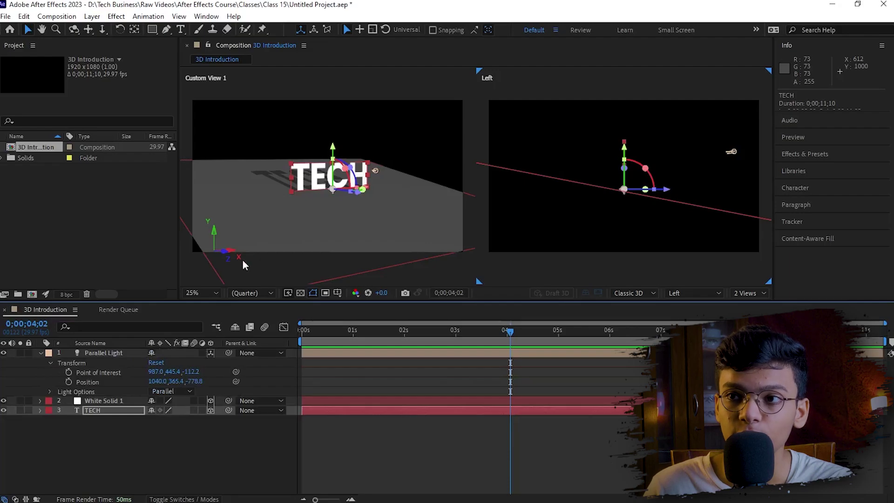
- Orbit Custom View 1 to examine the TECH text's shadow on the floor from higher up
{"action": "left_click", "coordinate": [73, 30]}
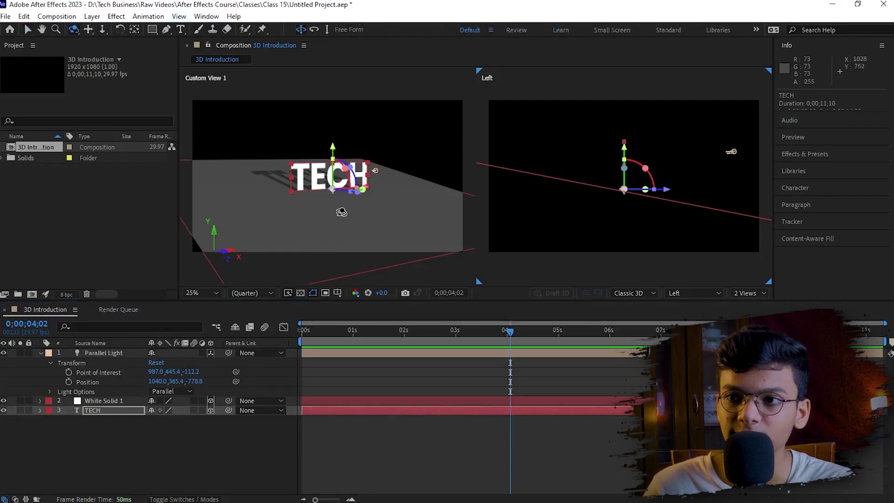
{"action": "left_click", "coordinate": [284, 218]}
{"action": "left_click_drag", "start_coordinate": [284, 218], "coordinate": [287, 218]}
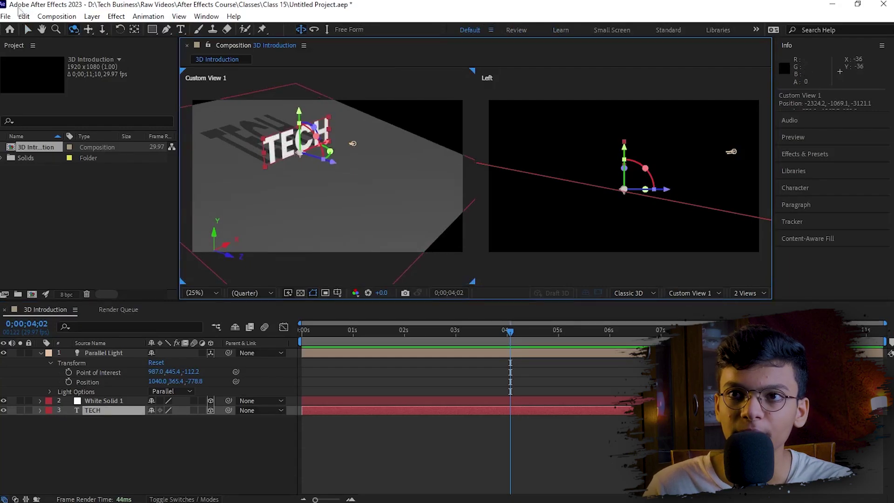
- Shift the parallel light's point of interest to about 987, 425.4, 261.8 to redirect the TECH text's shadow
{"action": "left_click", "coordinate": [26, 30]}
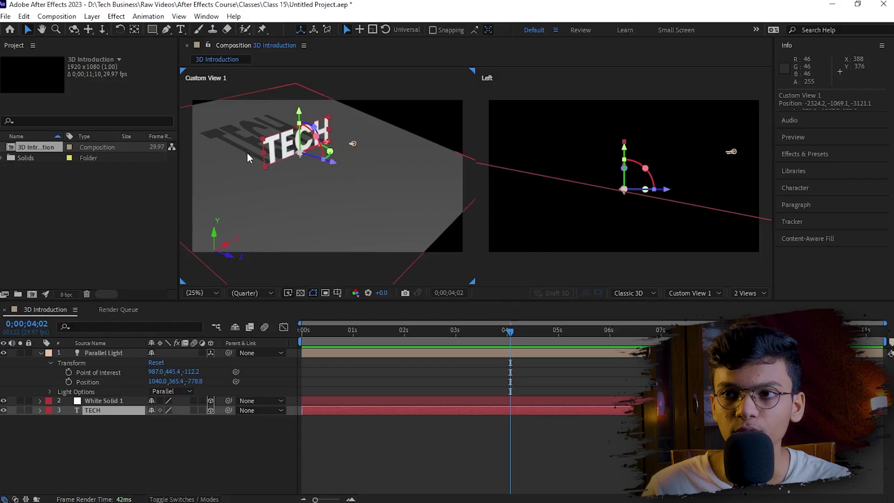
{"action": "scroll", "coordinate": [247, 153], "scroll_direction": "up", "scroll_amount": 2}
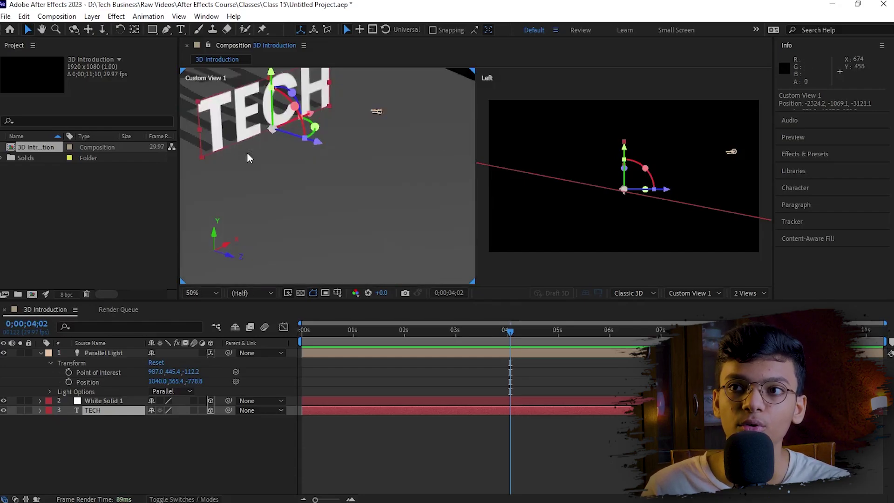
{"action": "scroll", "coordinate": [251, 155], "scroll_direction": "down", "scroll_amount": 2}
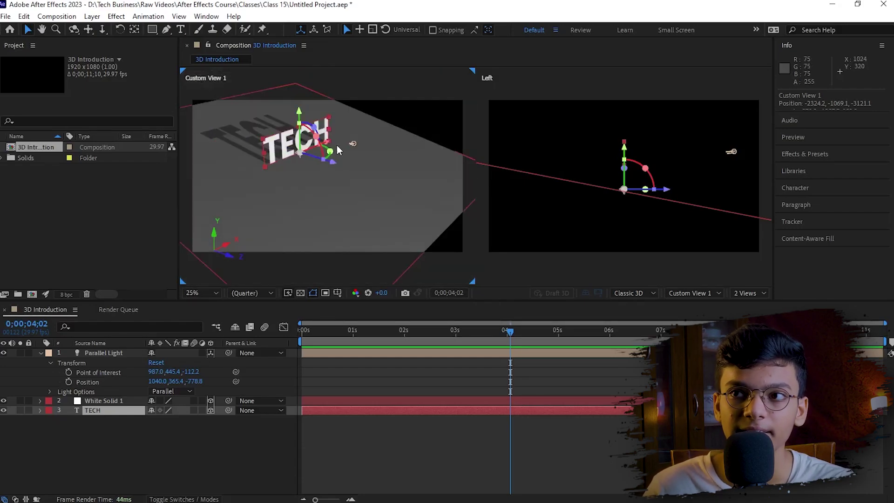
{"action": "left_click", "coordinate": [732, 151]}
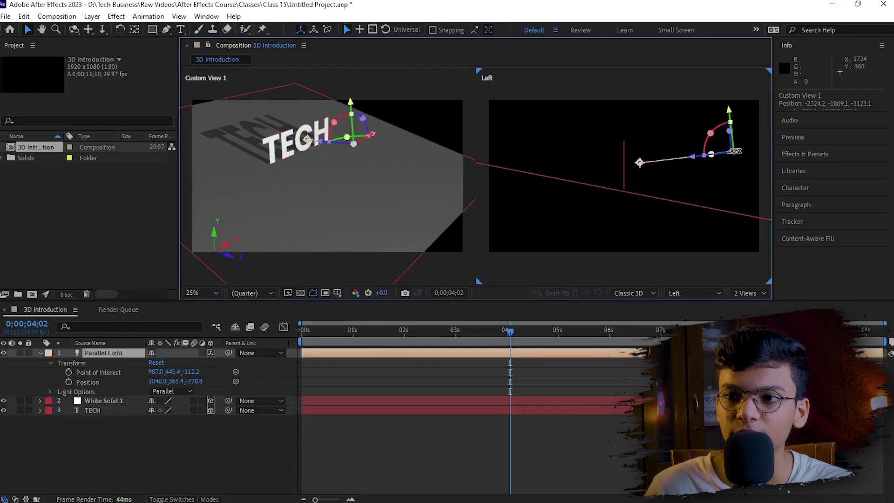
{"action": "left_click", "coordinate": [177, 371]}
{"action": "mouse_move", "coordinate": [178, 371]}
{"action": "left_mouse_down"}
{"action": "mouse_move", "coordinate": [359, 368]}
{"action": "mouse_move", "coordinate": [154, 358]}
{"action": "mouse_move", "coordinate": [180, 353]}
{"action": "mouse_move", "coordinate": [205, 371]}
{"action": "mouse_move", "coordinate": [615, 322]}
{"action": "mouse_move", "coordinate": [371, 339]}
{"action": "left_mouse_up"}
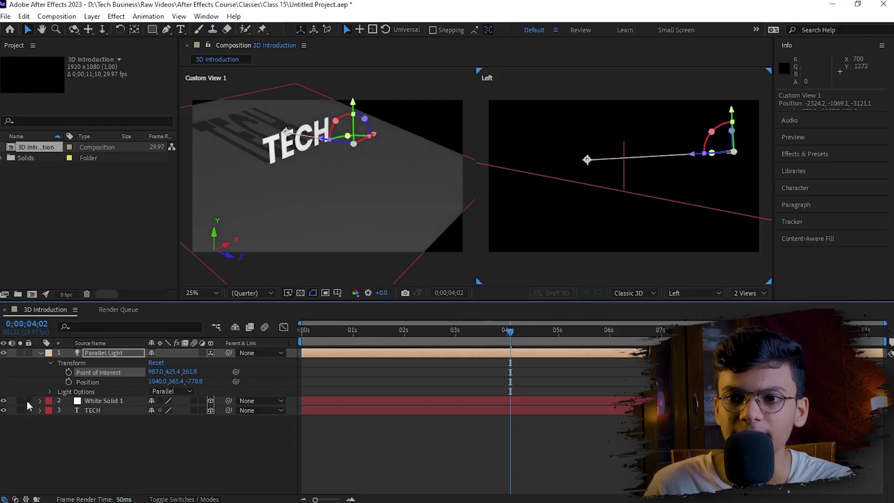
{"action": "left_click", "coordinate": [149, 445]}
{"action": "left_click", "coordinate": [41, 353]}
- Add a white ambient light to the composition with its intensity at about 94%
{"action": "right_click", "coordinate": [169, 461]}
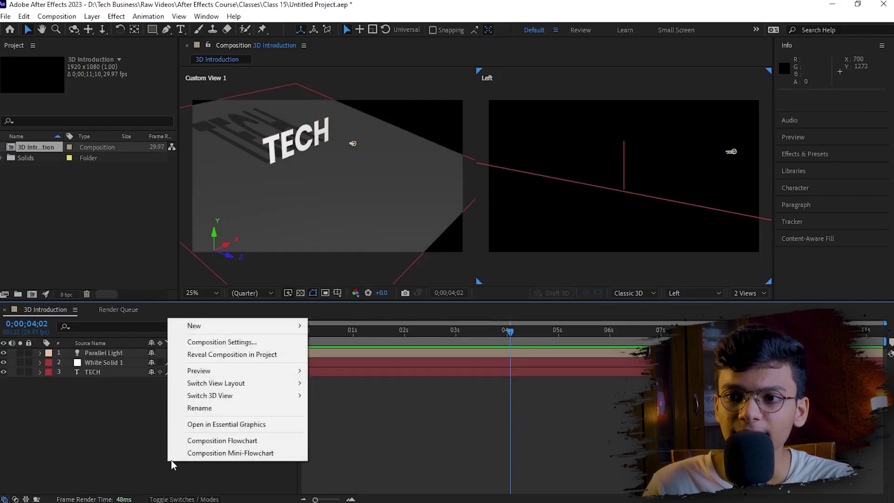
{"action": "mouse_move", "coordinate": [261, 325]}
{"action": "left_click", "coordinate": [345, 368]}
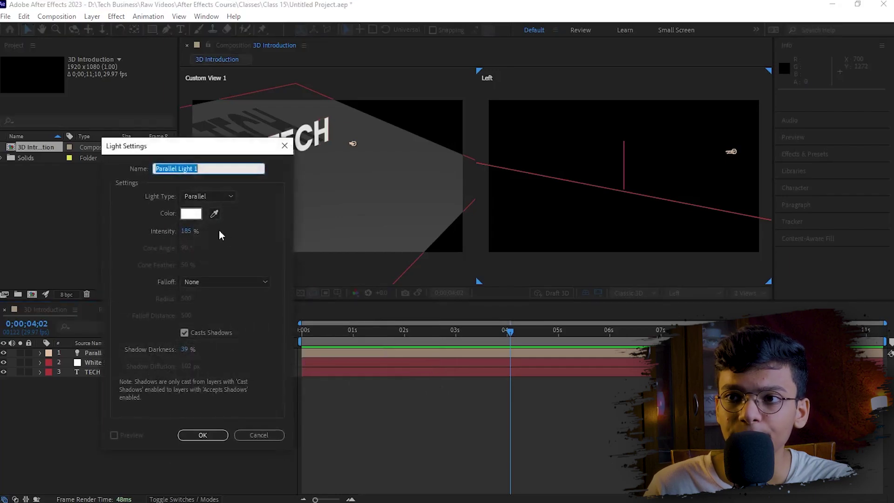
{"action": "left_click", "coordinate": [209, 199]}
{"action": "left_click", "coordinate": [222, 240]}
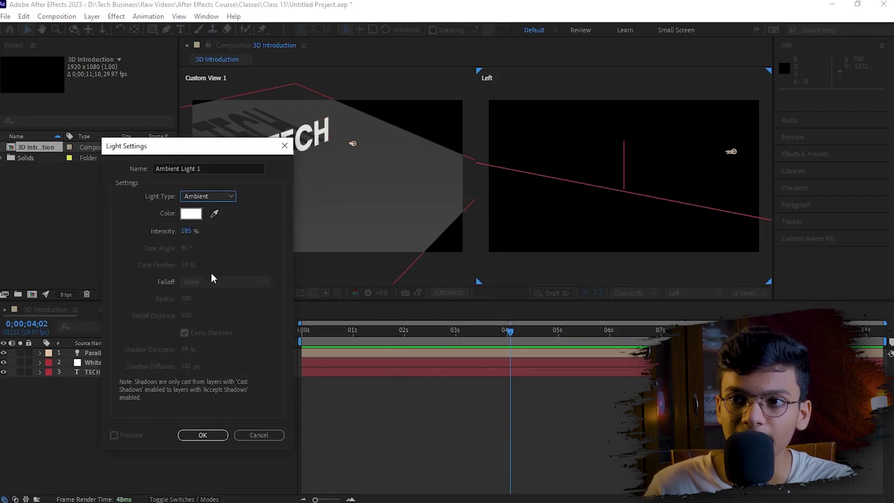
{"action": "left_click", "coordinate": [186, 231]}
{"action": "left_click_drag", "start_coordinate": [192, 231], "coordinate": [153, 232]}
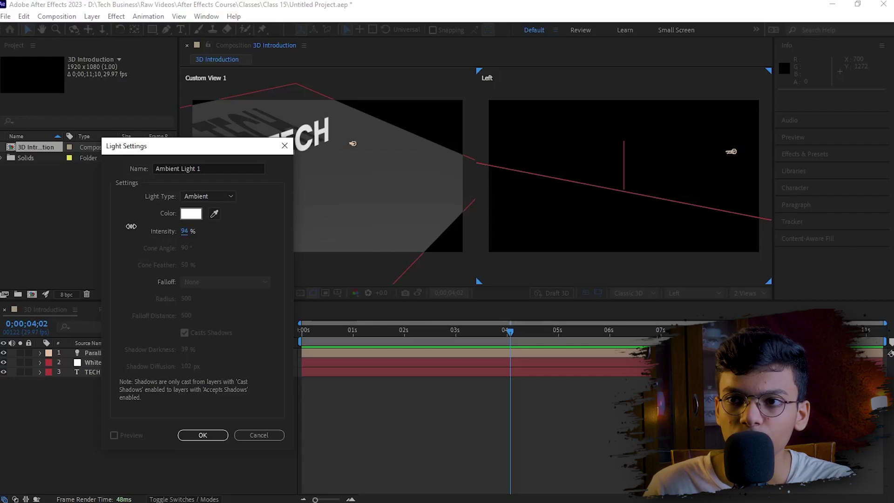
{"action": "left_click", "coordinate": [203, 435]}
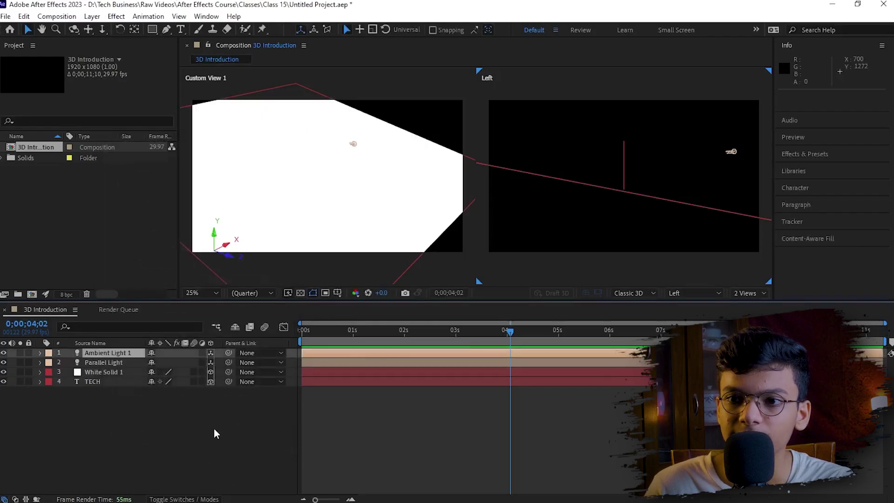
- Delete the parallel light and lower the ambient light's intensity to 29%
{"action": "left_click", "coordinate": [120, 363]}
{"action": "key", "text": "Delete"}
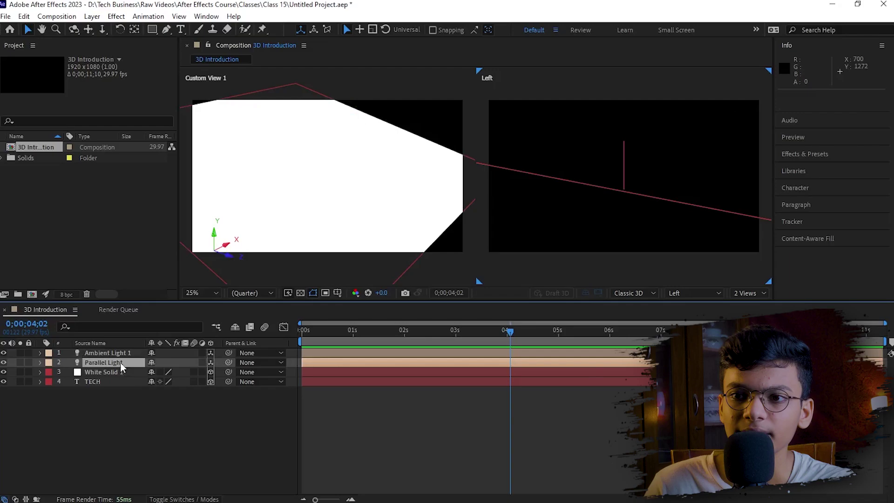
{"action": "double_click", "coordinate": [130, 352]}
{"action": "left_click_drag", "start_coordinate": [183, 231], "coordinate": [144, 230]}
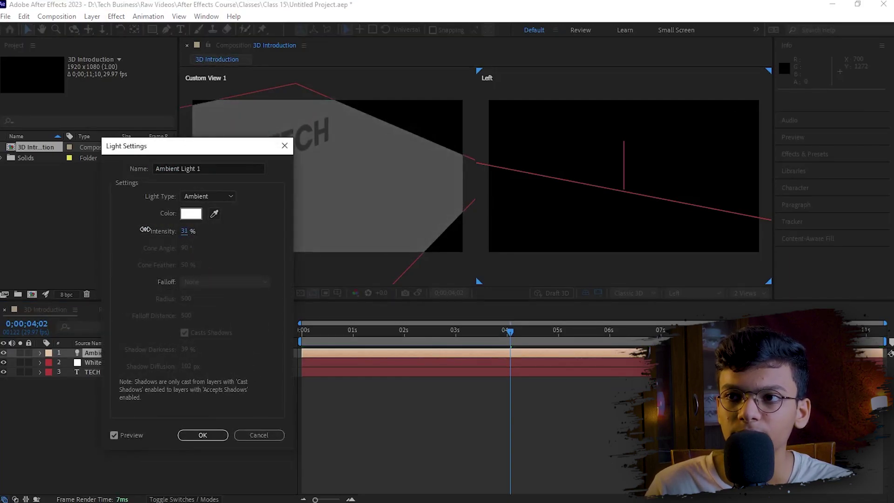
{"action": "left_click", "coordinate": [207, 435]}
- Start another new light in the composition and choose Spot as its light type
{"action": "right_click", "coordinate": [155, 420]}
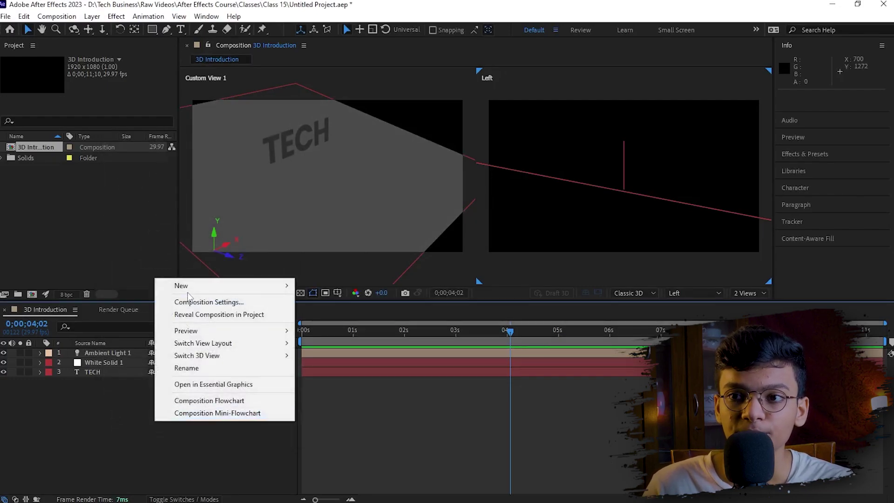
{"action": "mouse_move", "coordinate": [271, 284]}
{"action": "left_click", "coordinate": [321, 327]}
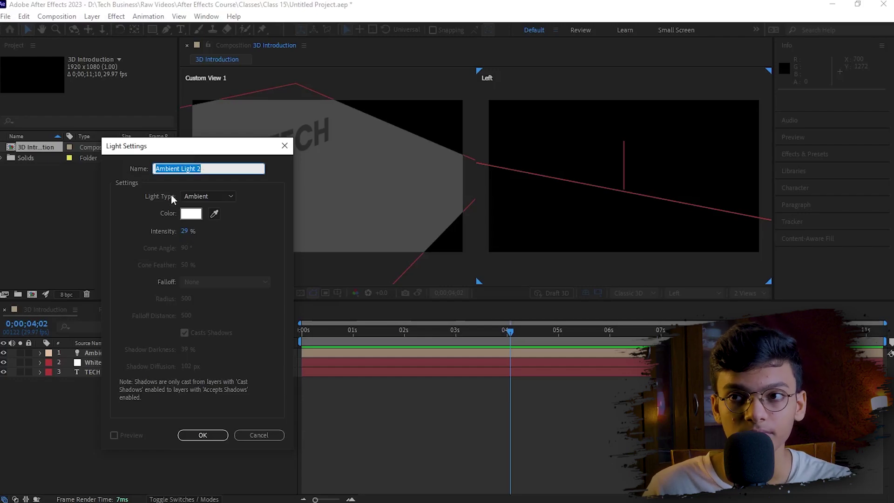
{"action": "left_click", "coordinate": [208, 201]}
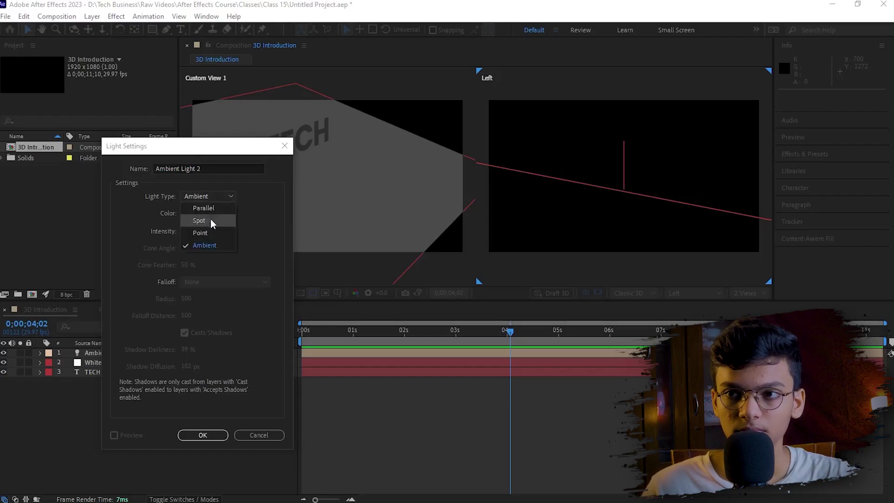
{"action": "left_click", "coordinate": [210, 219]}
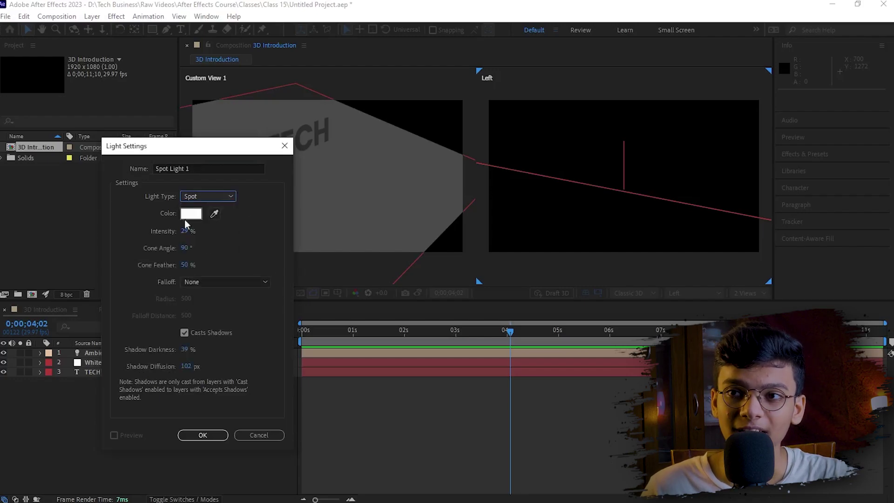
- Switch the new light's type to Point to compare its available settings, then return it to Spot
{"action": "left_click", "coordinate": [213, 198]}
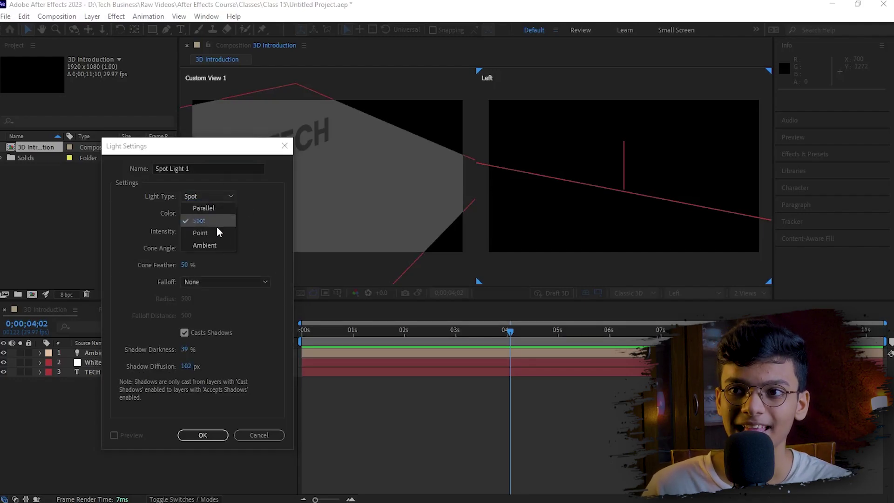
{"action": "left_click", "coordinate": [215, 233]}
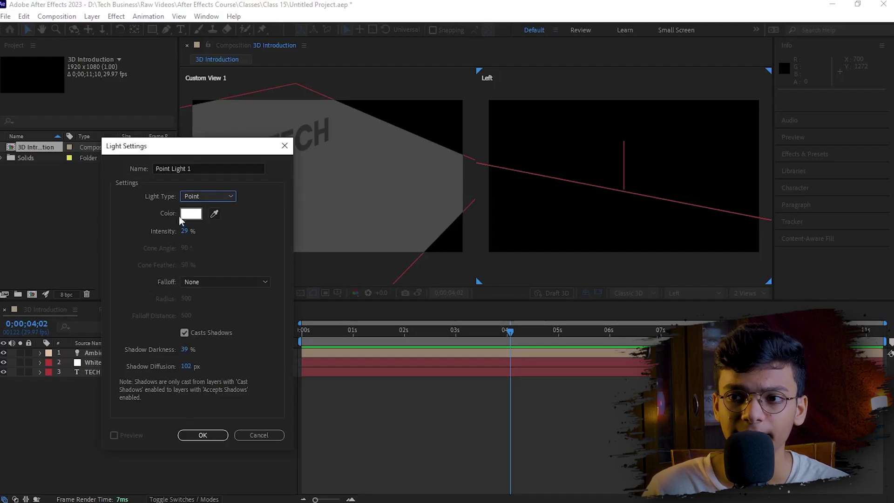
{"action": "left_click", "coordinate": [192, 197]}
{"action": "left_click", "coordinate": [198, 221]}
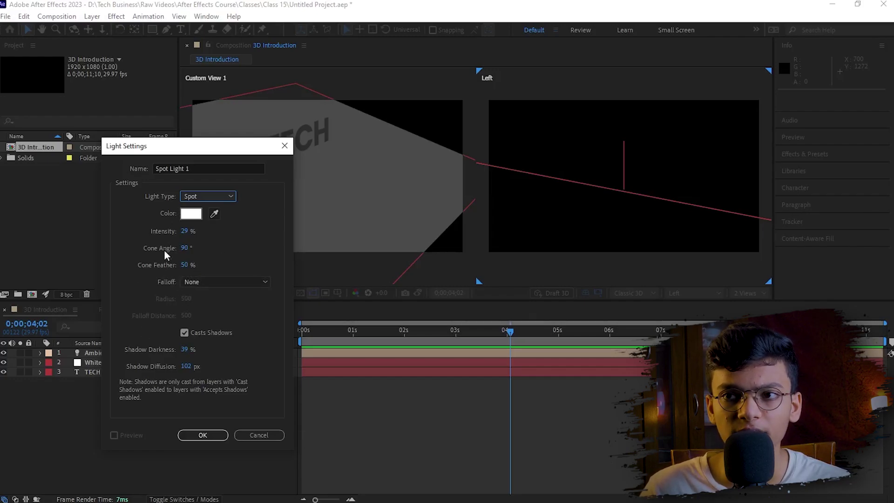
- Name the new light Spot Light and create it with the 90° cone angle and 50% cone feather
{"action": "left_click", "coordinate": [196, 168]}
{"action": "key", "text": "BackSpace"}
{"action": "key", "text": "BackSpace"}
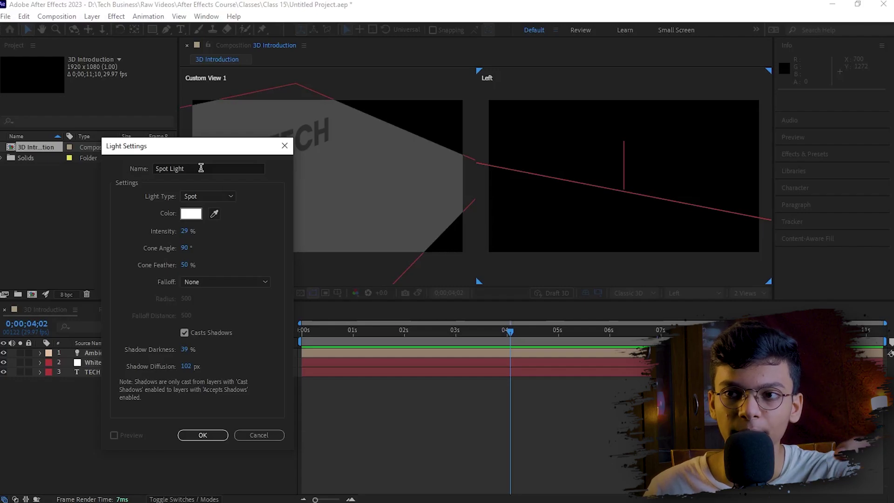
{"action": "left_click", "coordinate": [210, 433]}
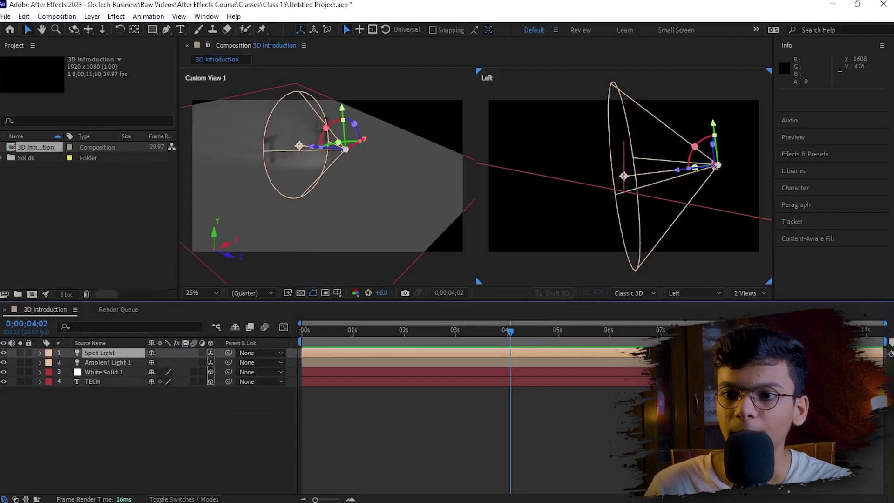
- Shift the spot light's point of interest along X to about 1018
{"action": "left_click", "coordinate": [40, 353]}
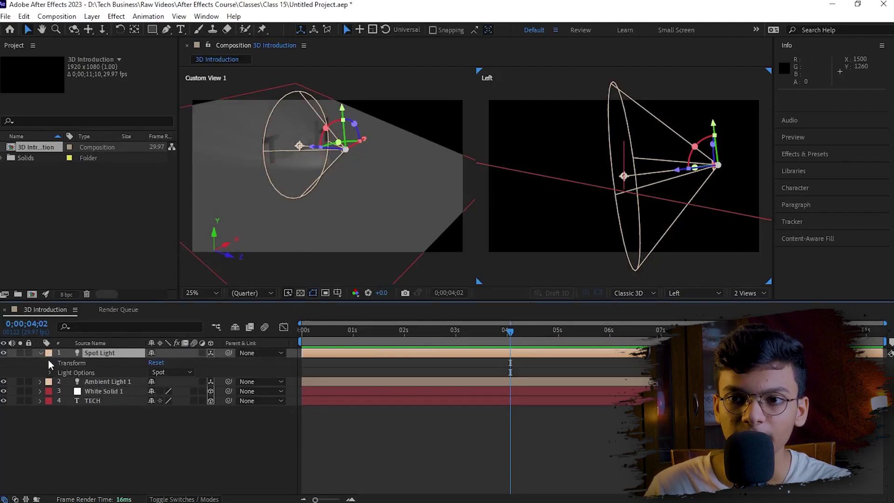
{"action": "left_click", "coordinate": [49, 363]}
{"action": "left_click_drag", "start_coordinate": [157, 371], "coordinate": [173, 357]}
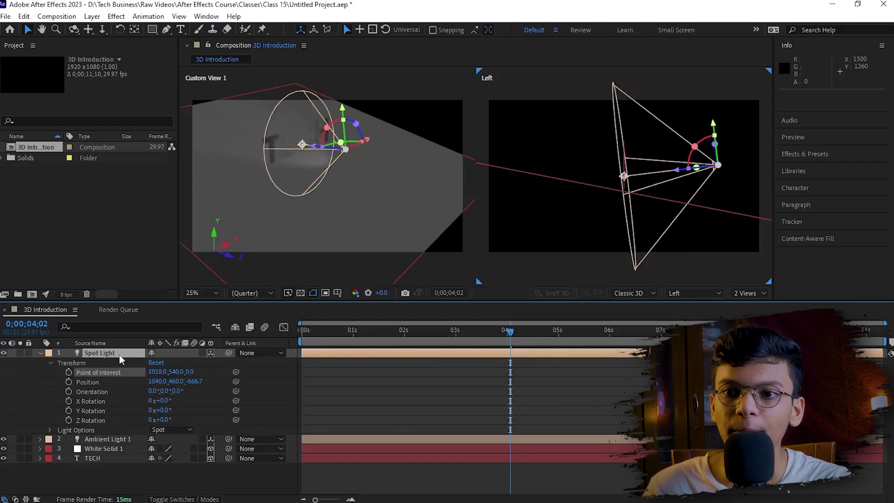
{"action": "left_click", "coordinate": [41, 352]}
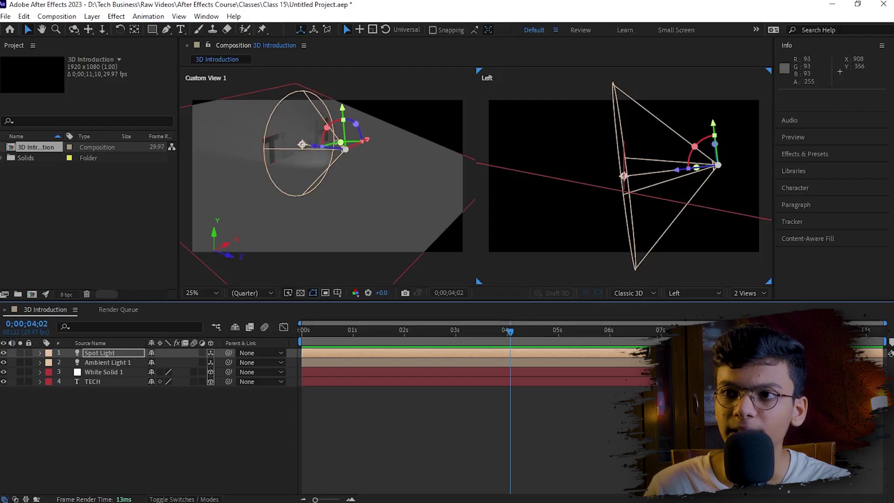
- Set the spot light's intensity to 178%, cone angle to 100° and cone feather to 74%
{"action": "double_click", "coordinate": [119, 353]}
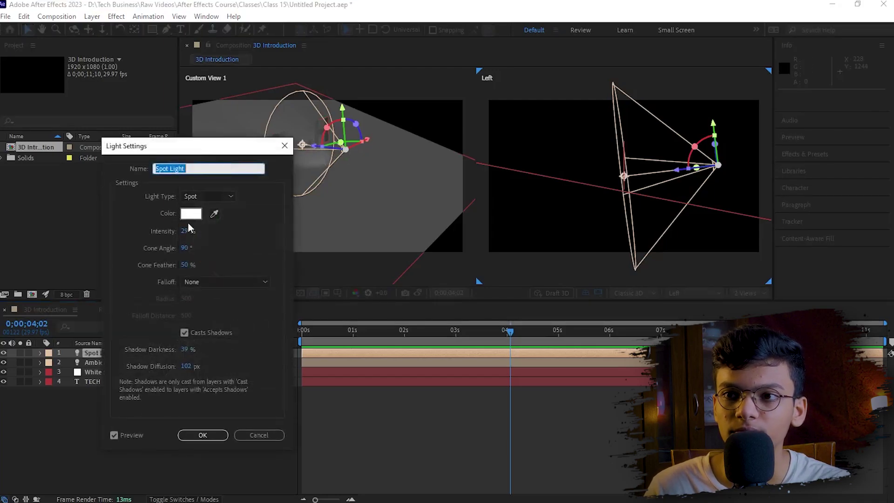
{"action": "left_click_drag", "start_coordinate": [186, 231], "coordinate": [266, 231]}
{"action": "left_click_drag", "start_coordinate": [229, 157], "coordinate": [142, 142]}
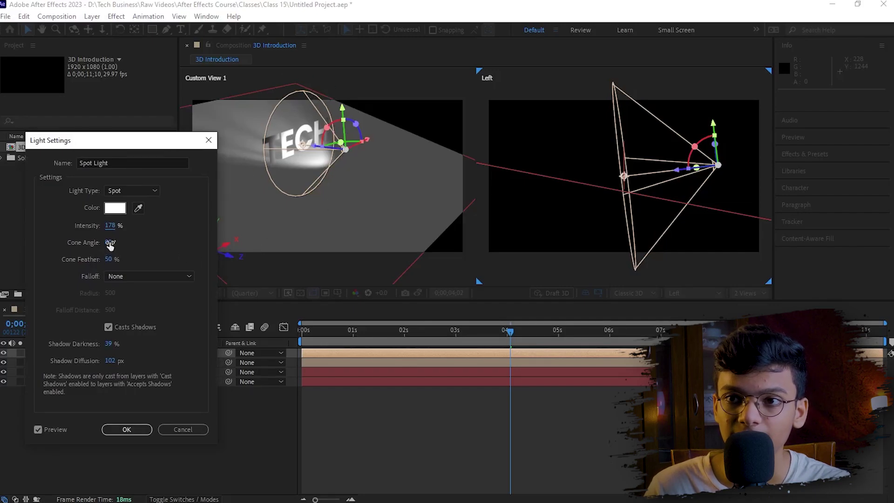
{"action": "mouse_move", "coordinate": [110, 246]}
{"action": "left_mouse_down"}
{"action": "mouse_move", "coordinate": [198, 235]}
{"action": "mouse_move", "coordinate": [120, 239]}
{"action": "mouse_move", "coordinate": [165, 232]}
{"action": "mouse_move", "coordinate": [149, 233]}
{"action": "mouse_move", "coordinate": [160, 255]}
{"action": "mouse_move", "coordinate": [4, 262]}
{"action": "mouse_move", "coordinate": [105, 261]}
{"action": "left_mouse_up"}
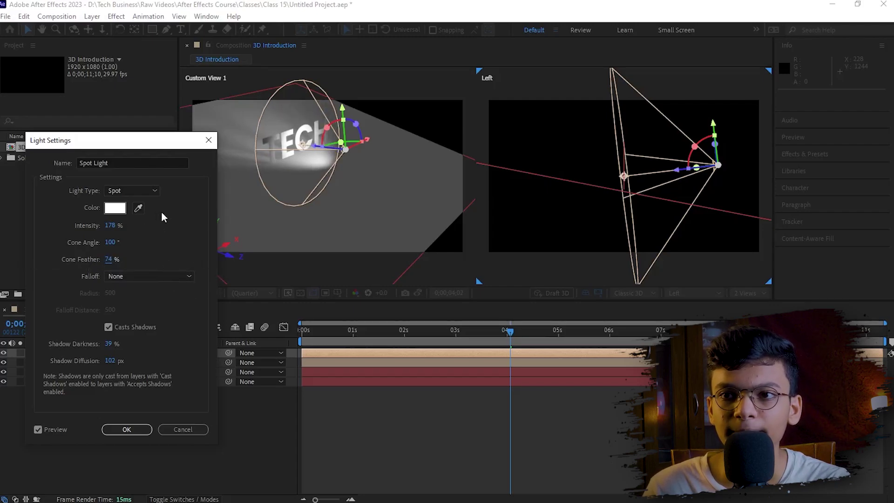
{"action": "left_click", "coordinate": [132, 428]}
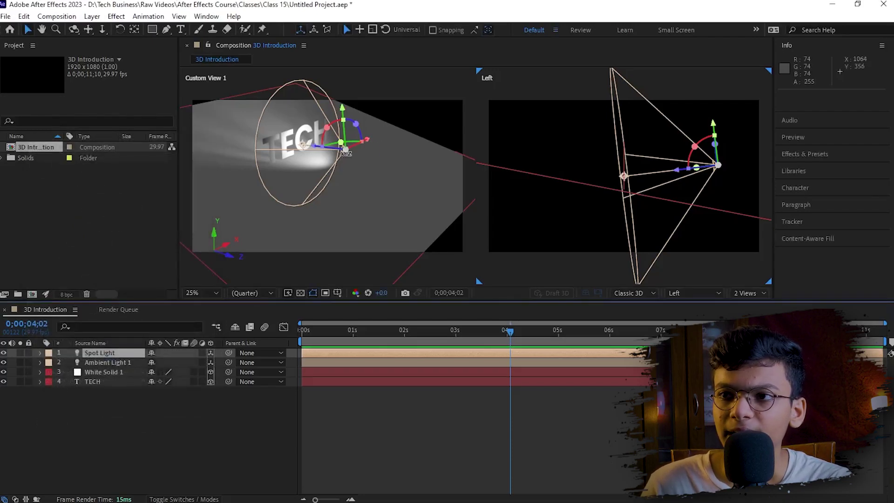
- Move the spot light to about 627.2, 494.3, -288.1 and turn its Y orientation to 51.1°
{"action": "left_click_drag", "start_coordinate": [349, 149], "coordinate": [297, 131]}
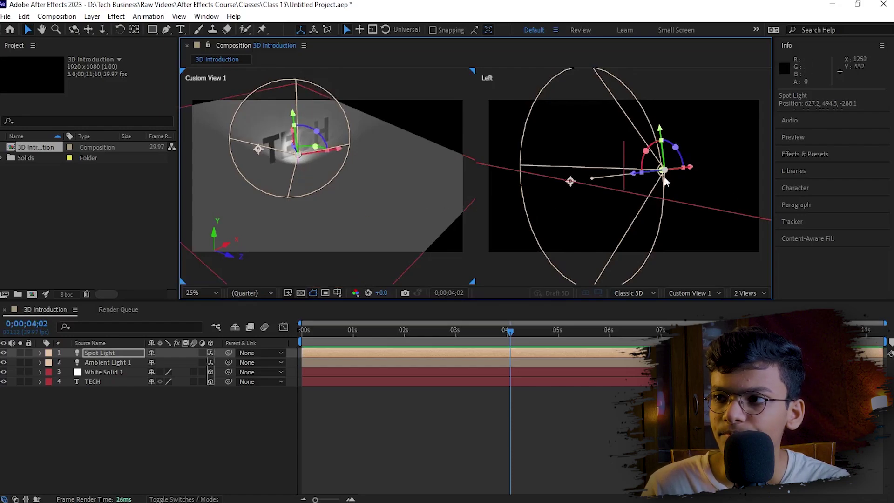
{"action": "left_click_drag", "start_coordinate": [661, 168], "coordinate": [666, 170]}
- Rotate the spot light to X 3°, Y -21°, Z -65° and move it to about 552.4, 528.5, -564.1
{"action": "left_click", "coordinate": [40, 353]}
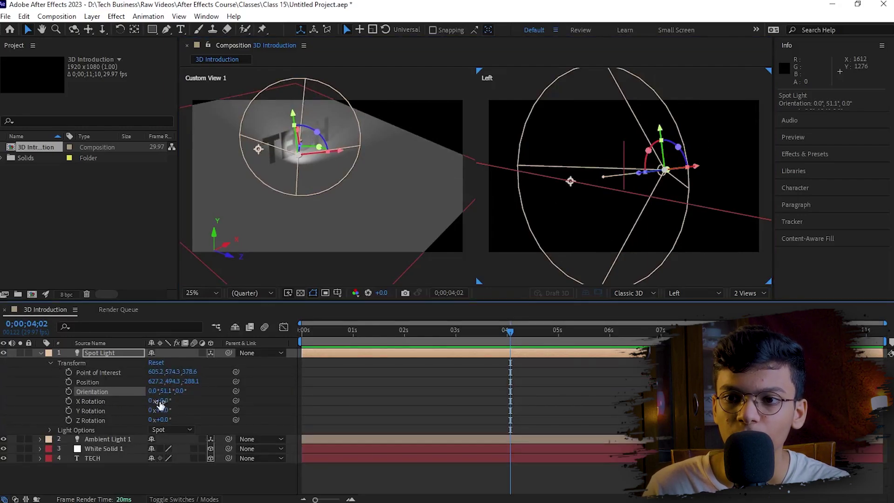
{"action": "left_click_drag", "start_coordinate": [163, 400], "coordinate": [414, 374]}
{"action": "key", "text": "ctrl+z"}
{"action": "left_click_drag", "start_coordinate": [155, 381], "coordinate": [8, 381]}
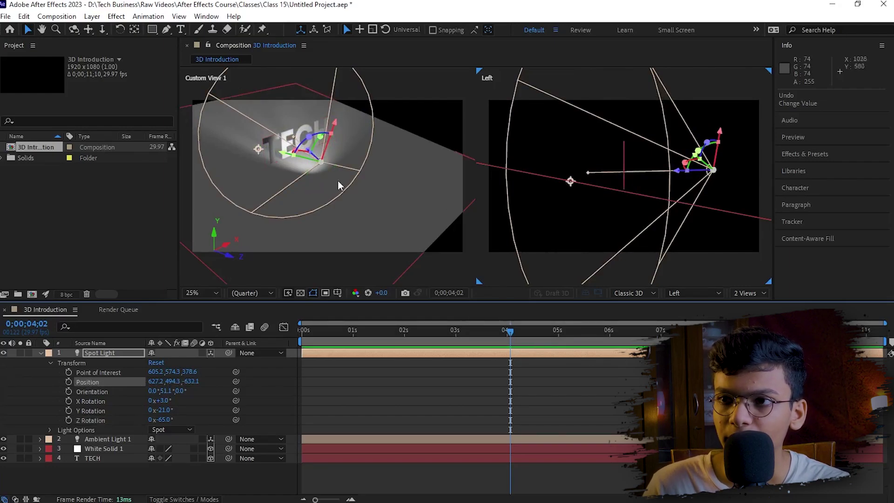
{"action": "left_click_drag", "start_coordinate": [321, 160], "coordinate": [308, 167]}
{"action": "left_click", "coordinate": [40, 353]}
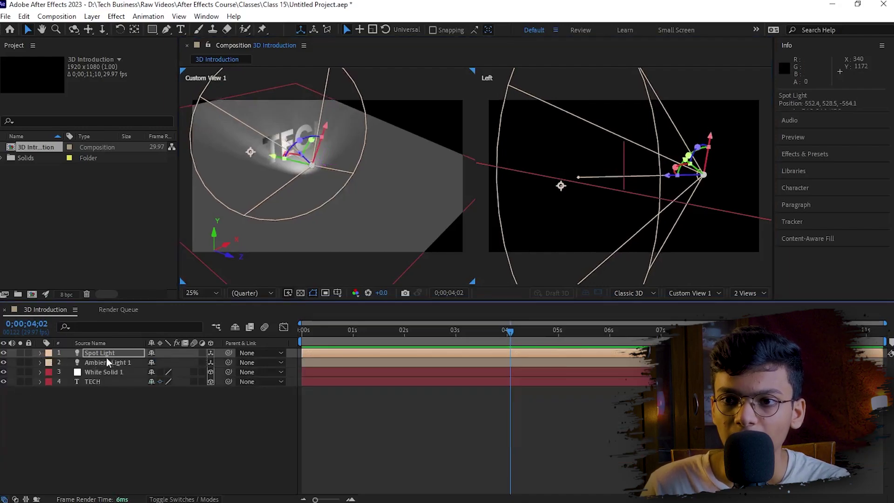
- Duplicate the spot light and change the copy's light color to orange
{"action": "key", "text": "ctrl+c"}
{"action": "key", "text": "ctrl+v"}
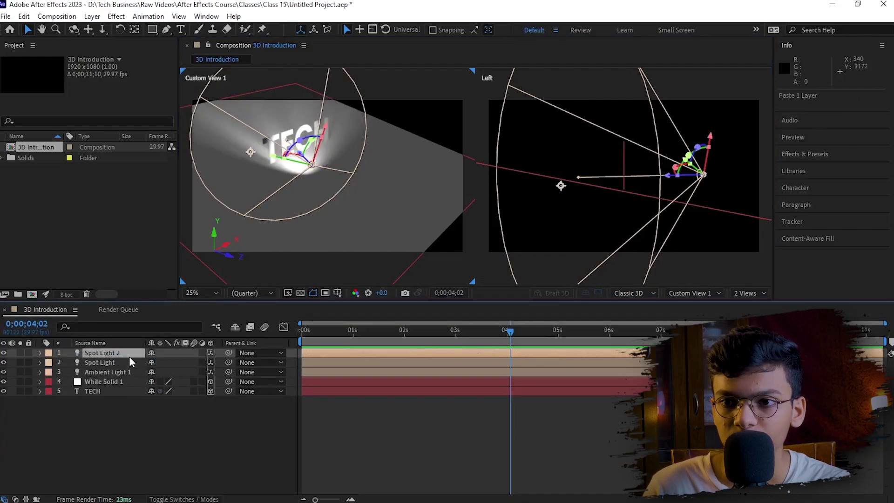
{"action": "double_click", "coordinate": [129, 353]}
{"action": "left_click", "coordinate": [115, 207]}
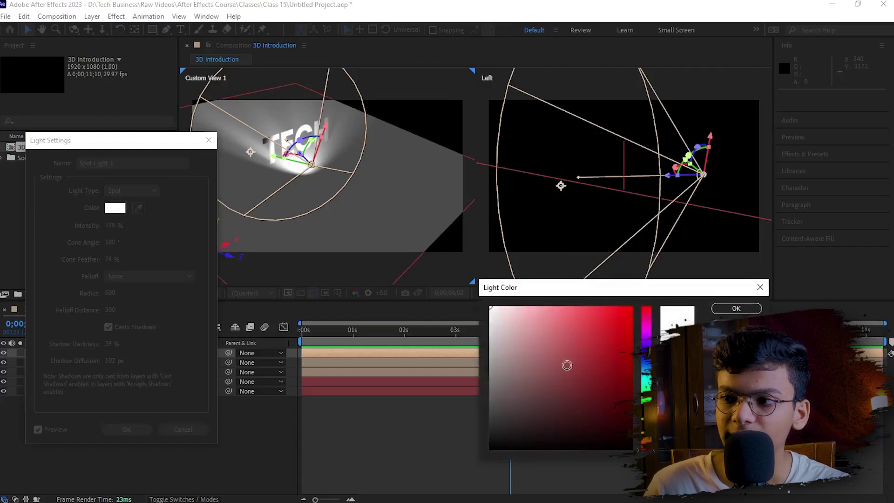
{"action": "mouse_move", "coordinate": [646, 438]}
{"action": "left_mouse_down"}
{"action": "mouse_move", "coordinate": [647, 426]}
{"action": "mouse_move", "coordinate": [646, 435]}
{"action": "left_mouse_up"}
{"action": "mouse_move", "coordinate": [621, 383]}
{"action": "left_mouse_down"}
{"action": "mouse_move", "coordinate": [633, 307]}
{"action": "mouse_move", "coordinate": [668, 287]}
{"action": "left_mouse_up"}
{"action": "left_click", "coordinate": [736, 308]}
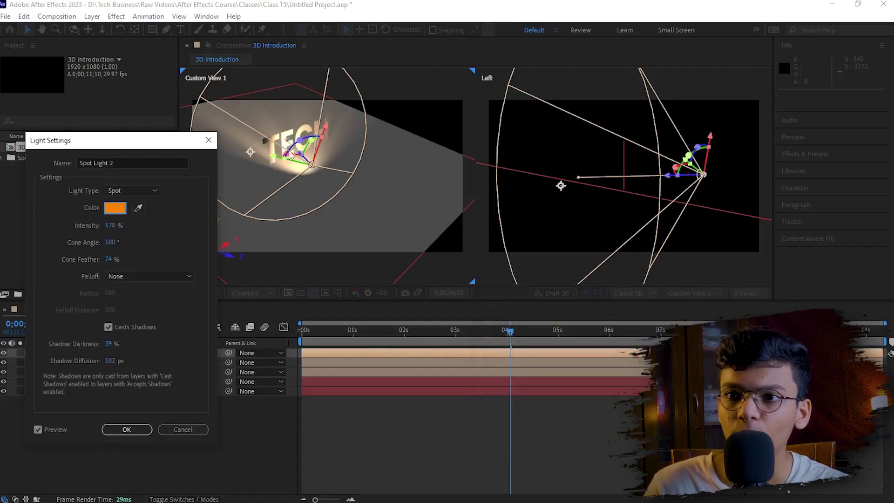
{"action": "left_click", "coordinate": [127, 429]}
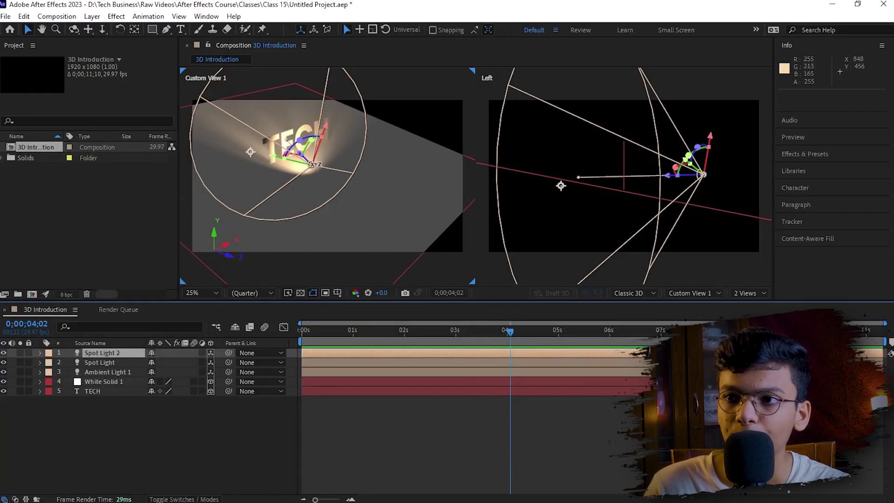
- Move the orange spot light forward and past the H end of the TECH text, lighting the floor beside it
{"action": "left_click", "coordinate": [311, 166]}
{"action": "left_click_drag", "start_coordinate": [311, 167], "coordinate": [359, 135]}
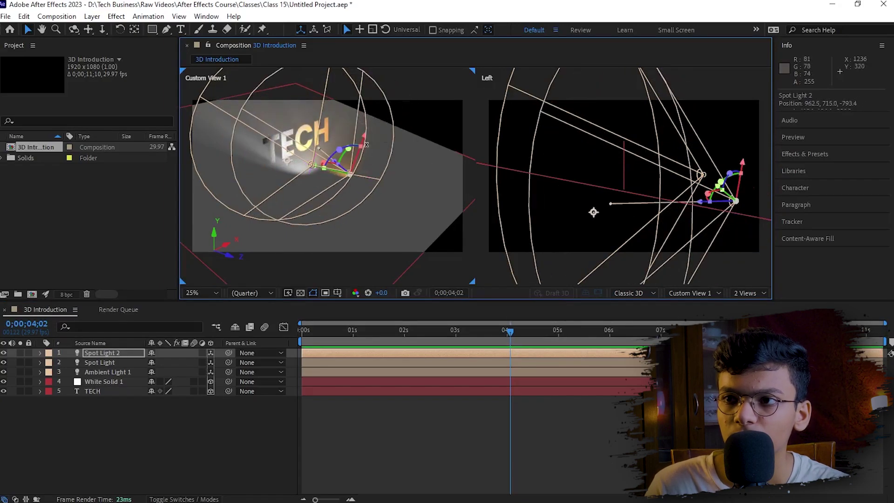
{"action": "scroll", "coordinate": [644, 233], "scroll_direction": "down", "scroll_amount": 3}
{"action": "left_click", "coordinate": [73, 29]}
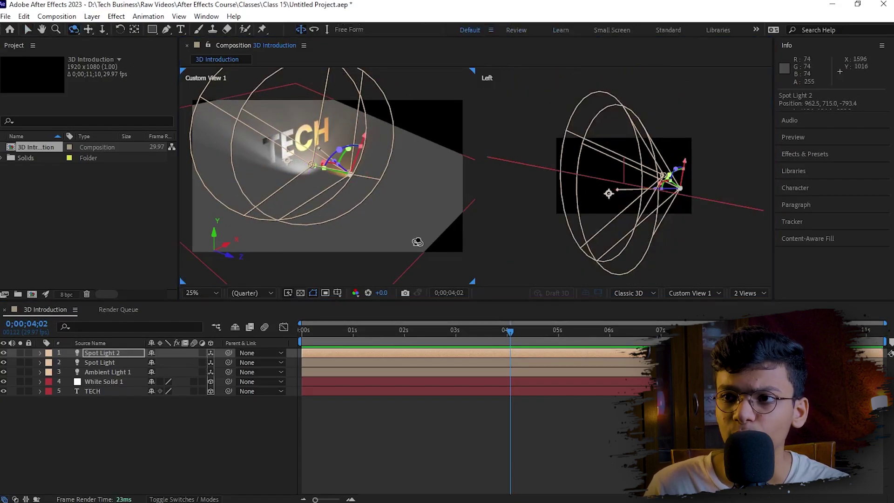
{"action": "mouse_move", "coordinate": [416, 224]}
{"action": "left_mouse_down"}
{"action": "mouse_move", "coordinate": [351, 220]}
{"action": "mouse_move", "coordinate": [421, 221]}
{"action": "mouse_move", "coordinate": [413, 223]}
{"action": "left_mouse_up"}
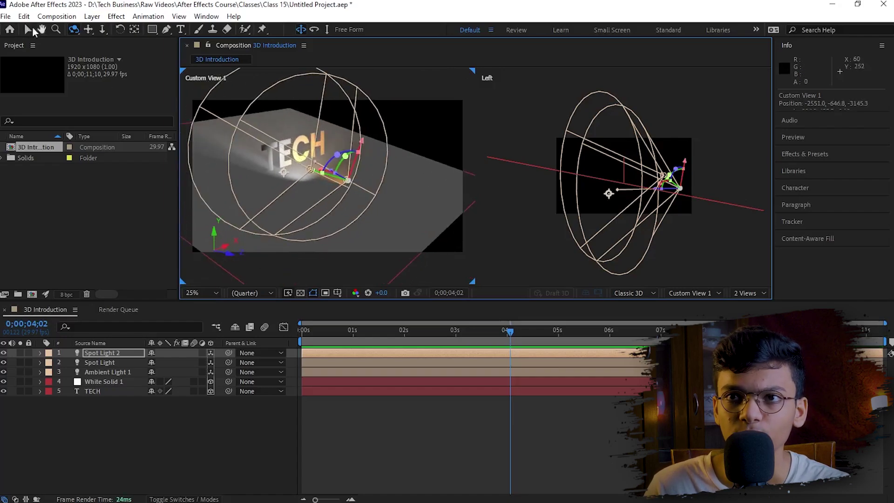
{"action": "key", "text": "v"}
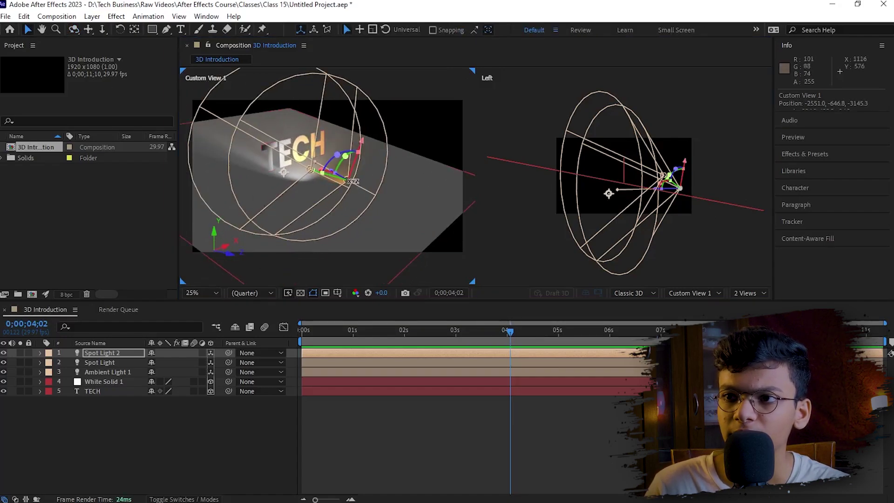
{"action": "left_click_drag", "start_coordinate": [349, 181], "coordinate": [407, 141]}
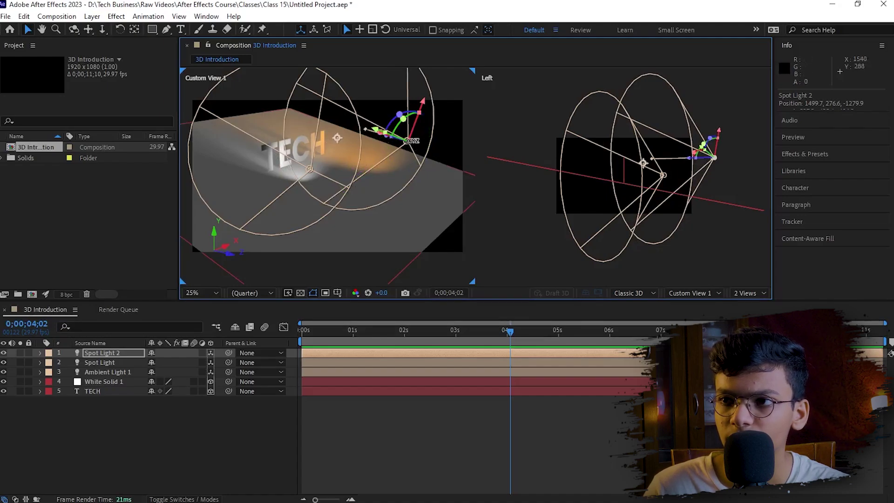
{"action": "left_click_drag", "start_coordinate": [409, 139], "coordinate": [400, 158]}
{"action": "left_click", "coordinate": [439, 254]}
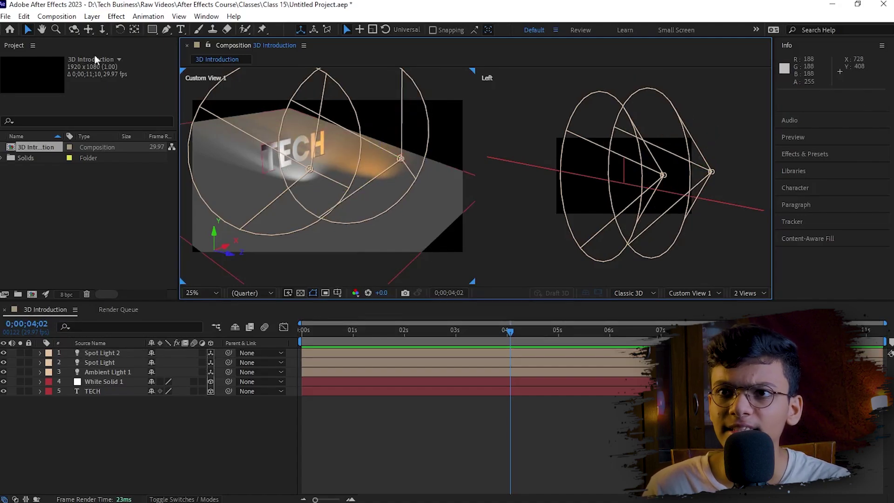
- Set the orange spot light's shadow diffusion to 57 px
{"action": "left_click", "coordinate": [74, 30]}
{"action": "left_click_drag", "start_coordinate": [323, 162], "coordinate": [316, 236]}
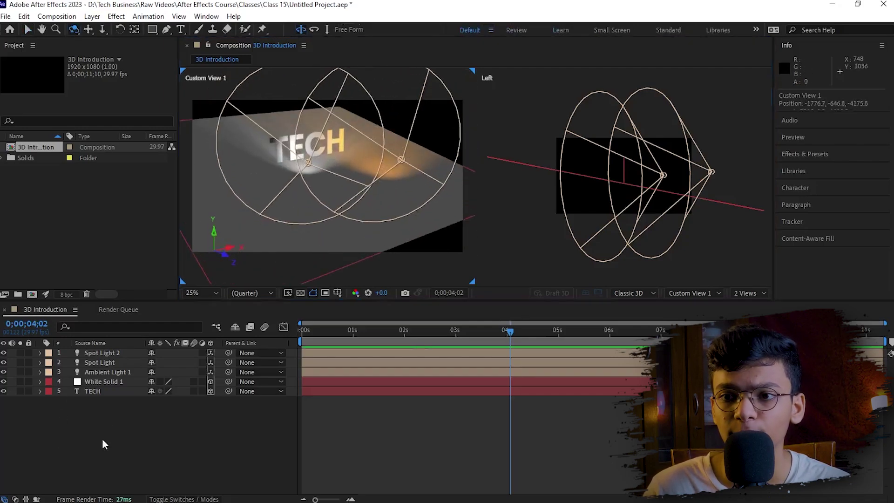
{"action": "double_click", "coordinate": [122, 352]}
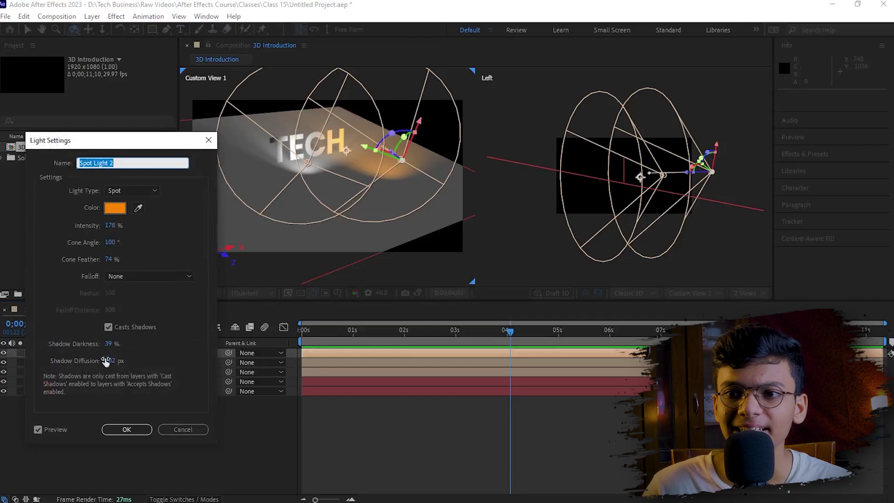
{"action": "left_click_drag", "start_coordinate": [110, 360], "coordinate": [148, 360]}
{"action": "left_click_drag", "start_coordinate": [84, 360], "coordinate": [112, 350]}
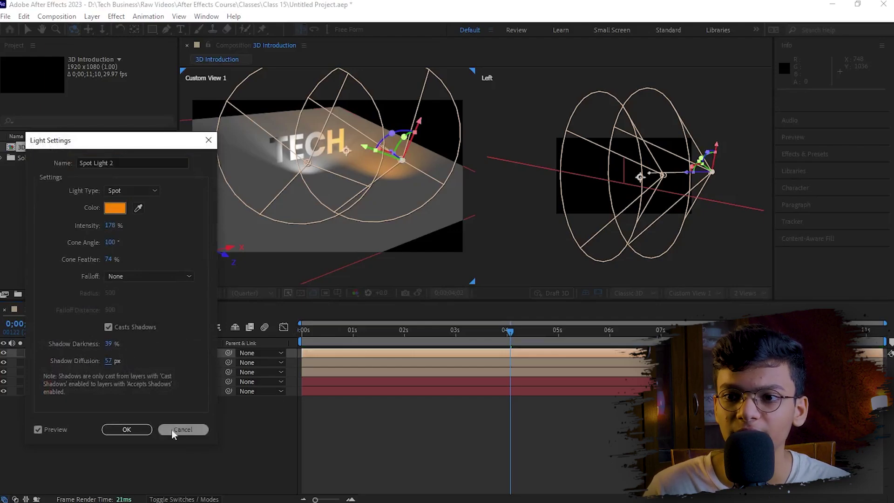
{"action": "left_click", "coordinate": [135, 430]}
- Examine the shadow and light settings in the TECH text layer's Material Options
{"action": "left_click", "coordinate": [40, 390]}
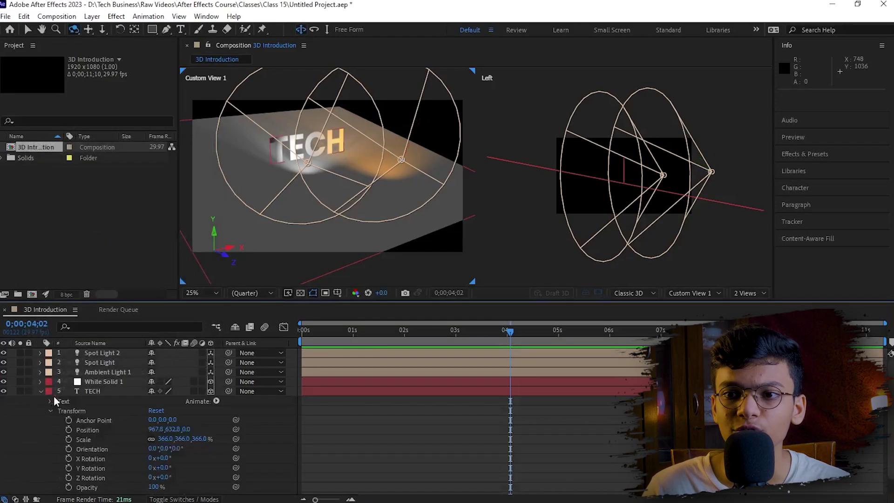
{"action": "scroll", "coordinate": [40, 429], "scroll_direction": "down", "scroll_amount": 1}
{"action": "left_click", "coordinate": [50, 487]}
{"action": "scroll", "coordinate": [43, 438], "scroll_direction": "down", "scroll_amount": 5}
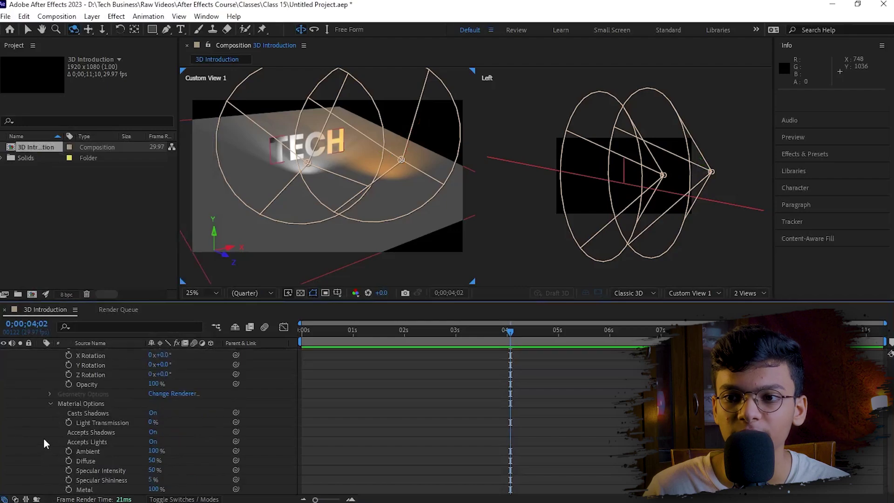
{"action": "scroll", "coordinate": [35, 394], "scroll_direction": "up", "scroll_amount": 5}
{"action": "left_click", "coordinate": [41, 391]}
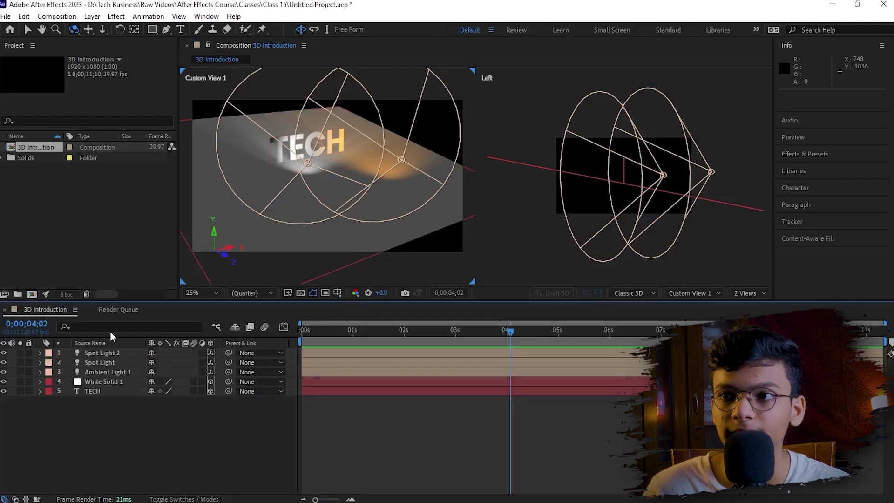
- Review the orange spot light's Light Options, including its intensity, cone, falloff and shadow properties
{"action": "left_click", "coordinate": [93, 353]}
{"action": "left_click", "coordinate": [40, 353]}
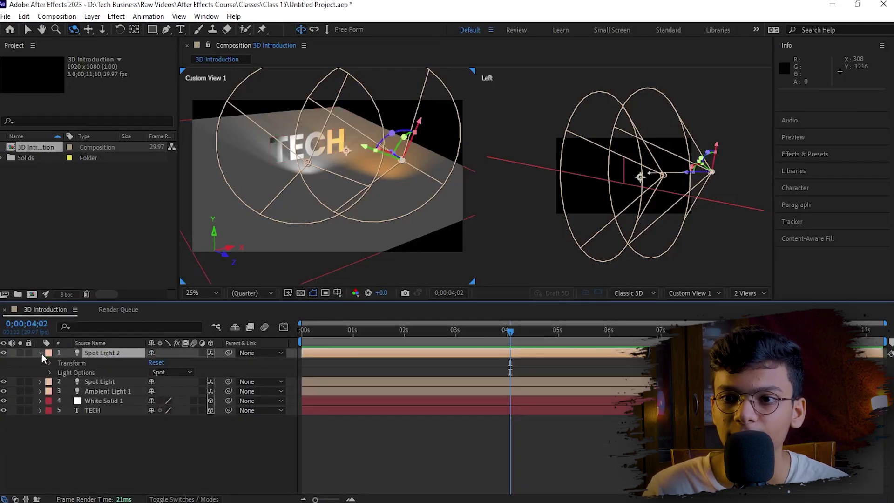
{"action": "left_click", "coordinate": [50, 372]}
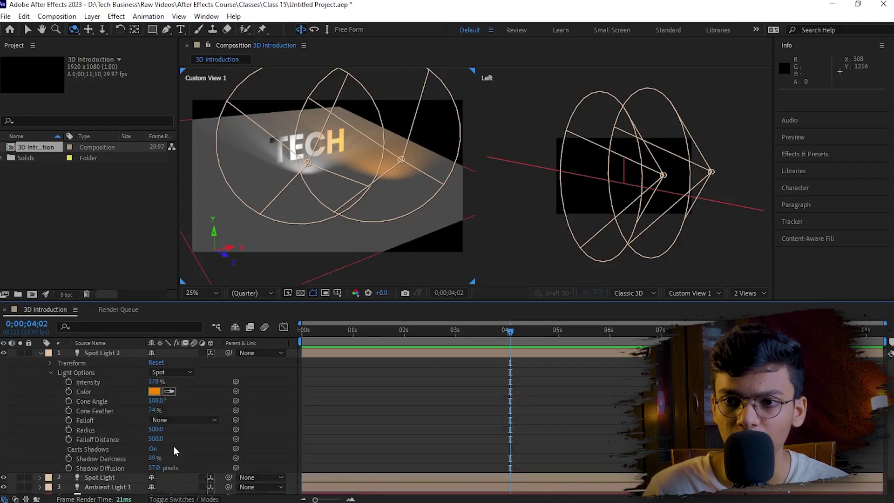
{"action": "left_click", "coordinate": [40, 352]}
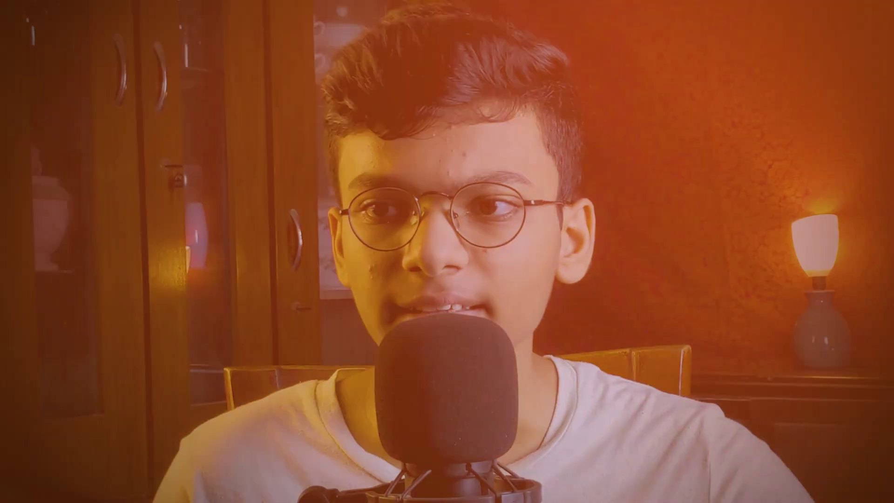